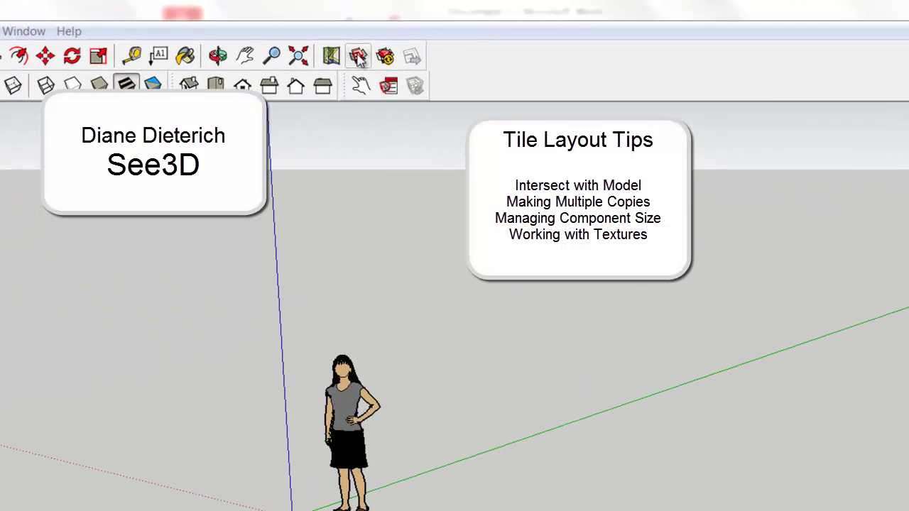
Step: Search 3D Warehouse for 'see3d' and load the Bathroom model directly into the current model
click(353, 34)
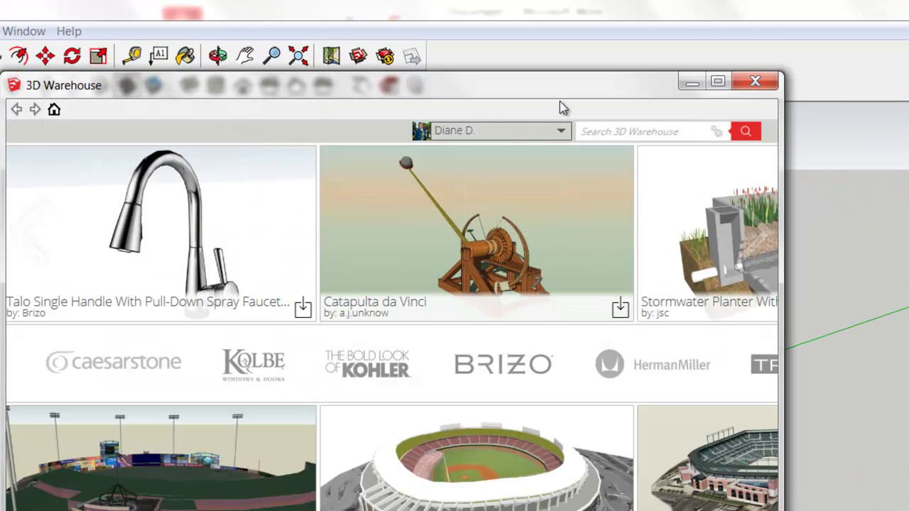
click(622, 134)
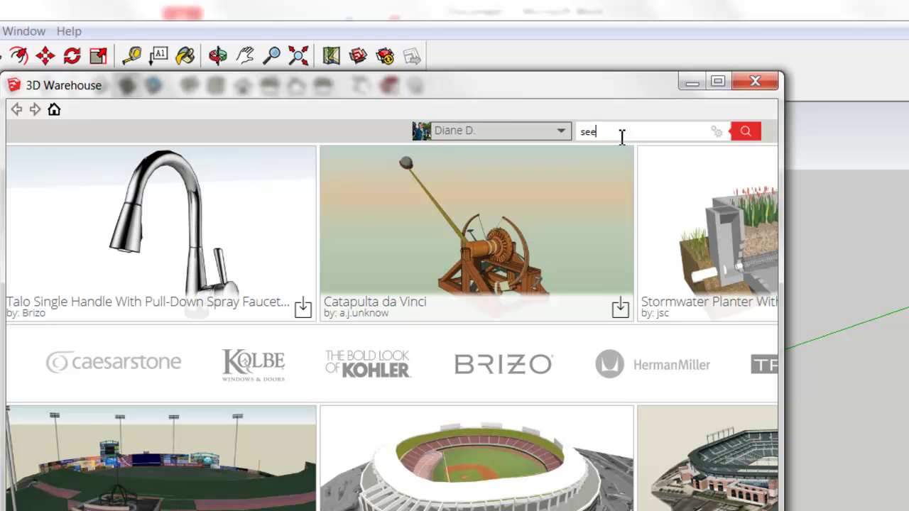
key(Return)
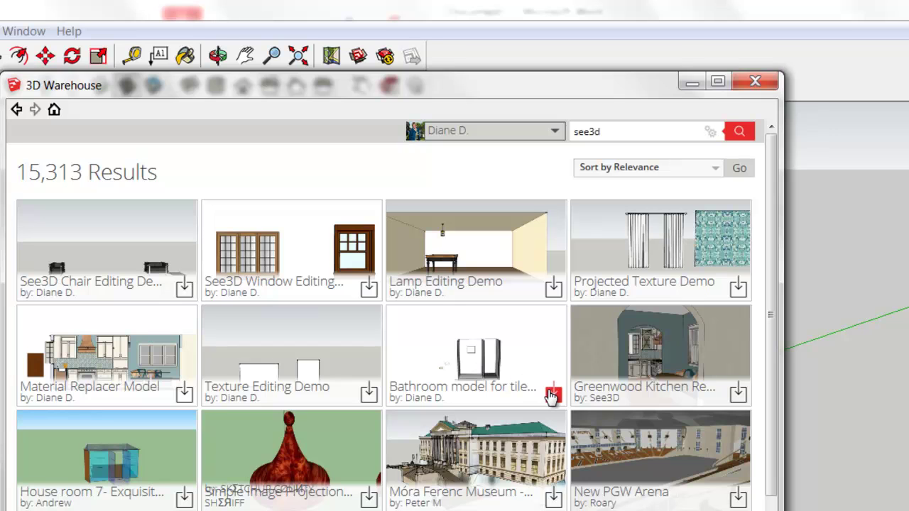
click(553, 392)
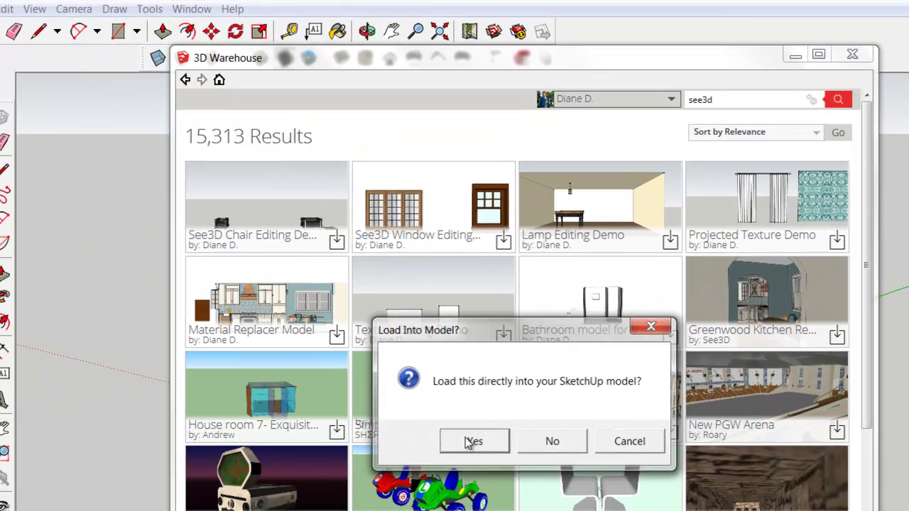
click(447, 457)
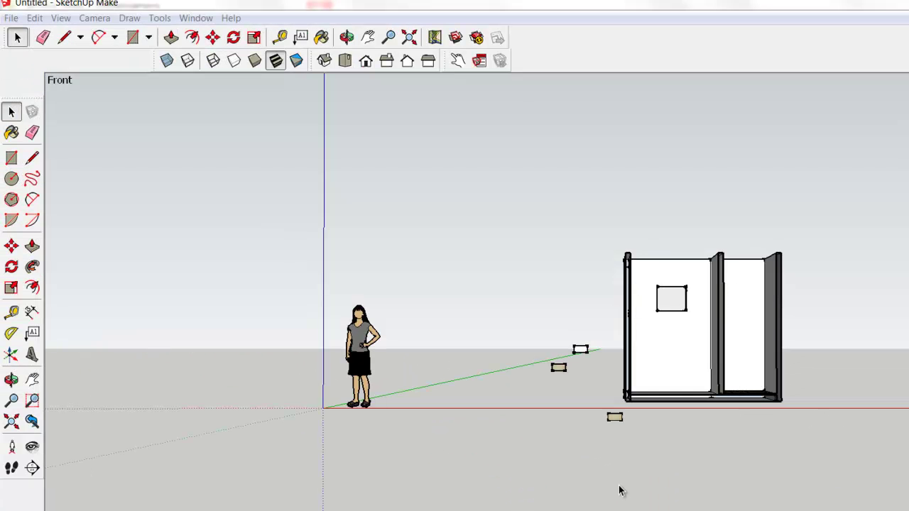
Step: Delete the human scale figure and explode the bathroom component into loose geometry
click(361, 364)
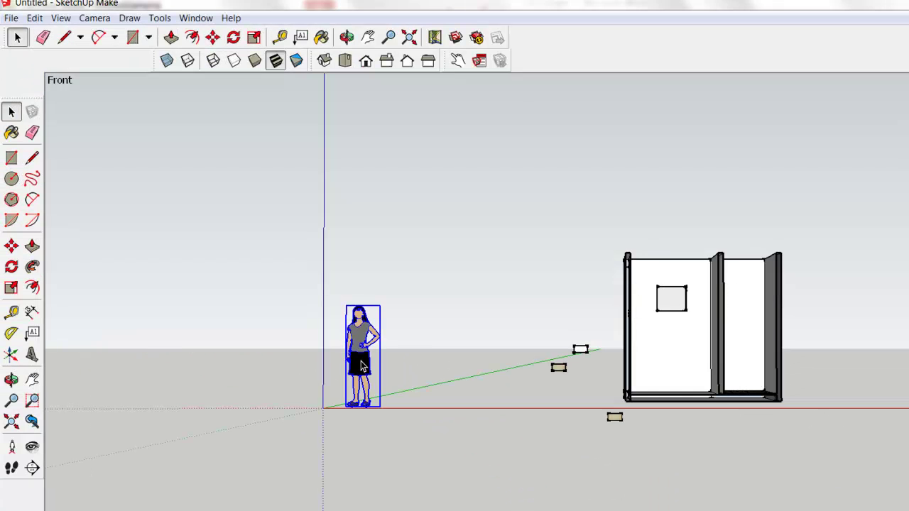
key(Delete)
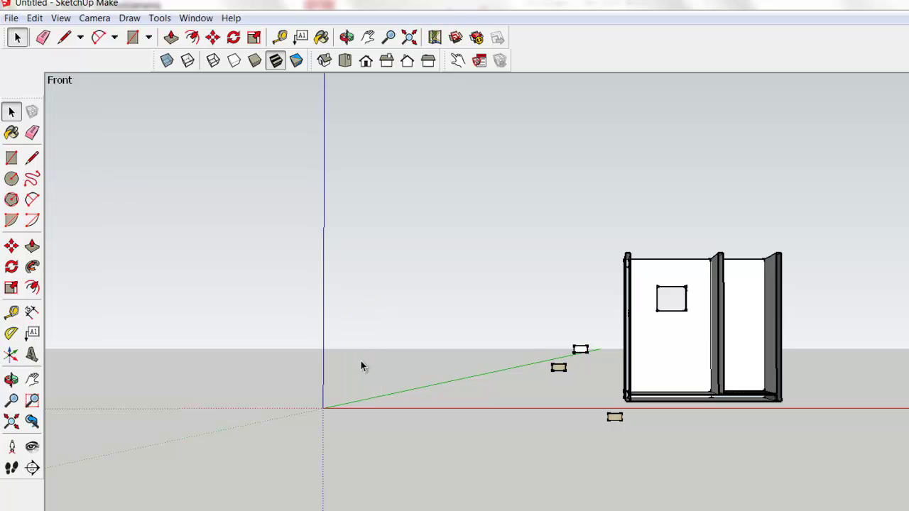
click(676, 342)
right_click(665, 349)
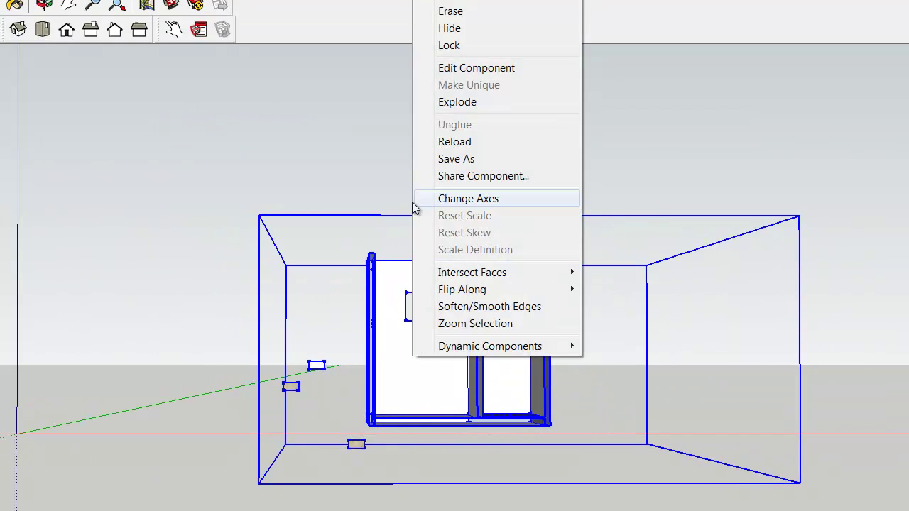
click(458, 102)
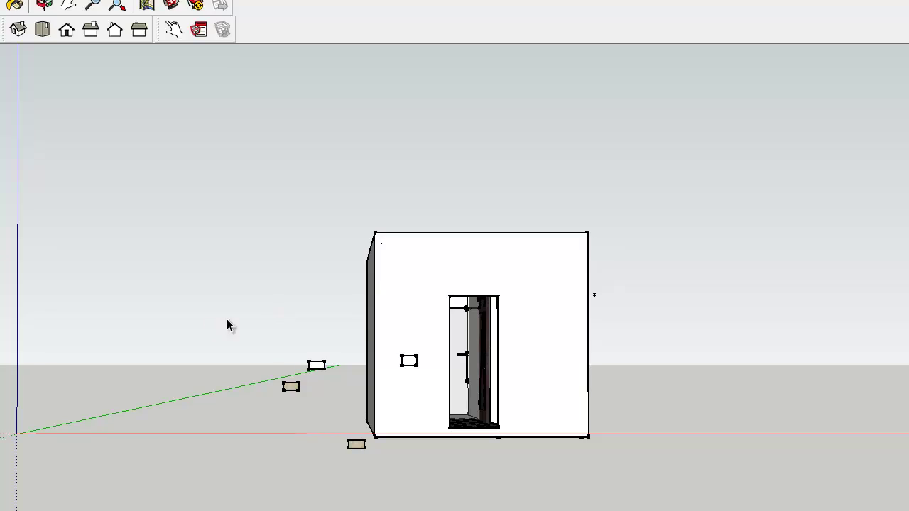
Step: Orbit and zoom to inspect the open-topped room from above and from the side
middle_drag(426, 304, 384, 318)
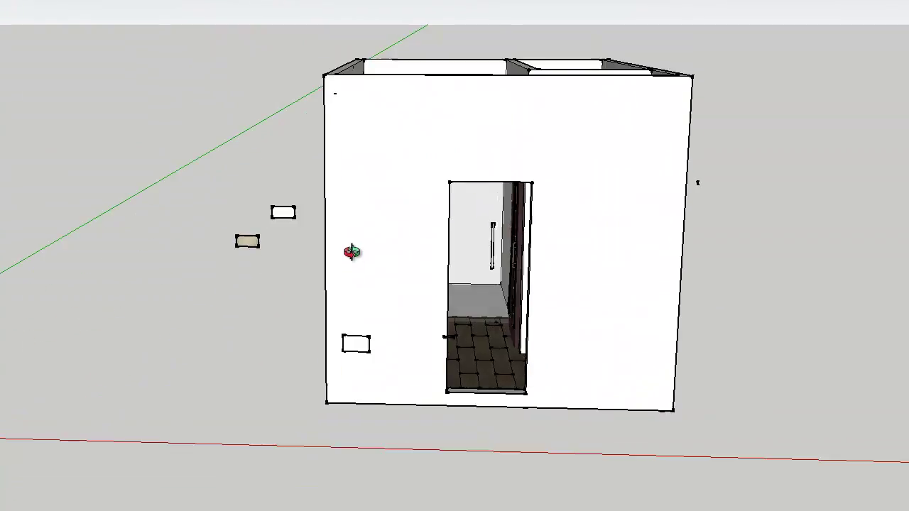
mouse_move(352, 253)
middle_down()
mouse_move(273, 407)
mouse_move(568, 493)
middle_up()
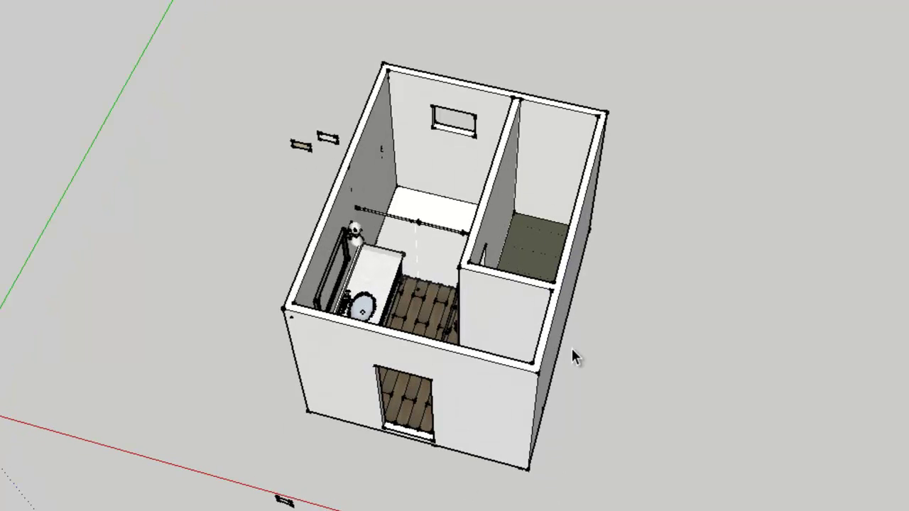
scroll(540, 359, down, 1)
mouse_move(535, 439)
middle_down()
mouse_move(540, 229)
mouse_move(442, 218)
middle_up()
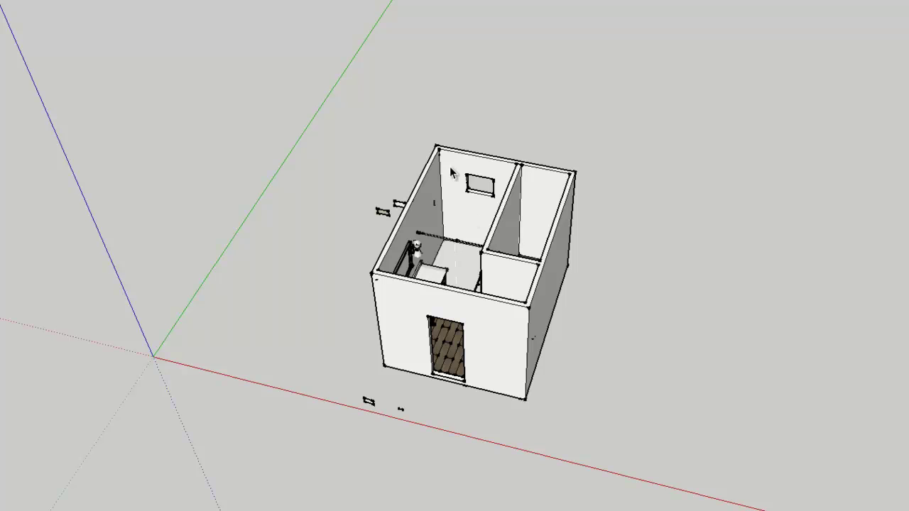
scroll(523, 309, down, 1)
mouse_move(513, 359)
middle_down()
mouse_move(502, 252)
mouse_move(479, 223)
mouse_move(449, 142)
mouse_move(434, 150)
middle_up()
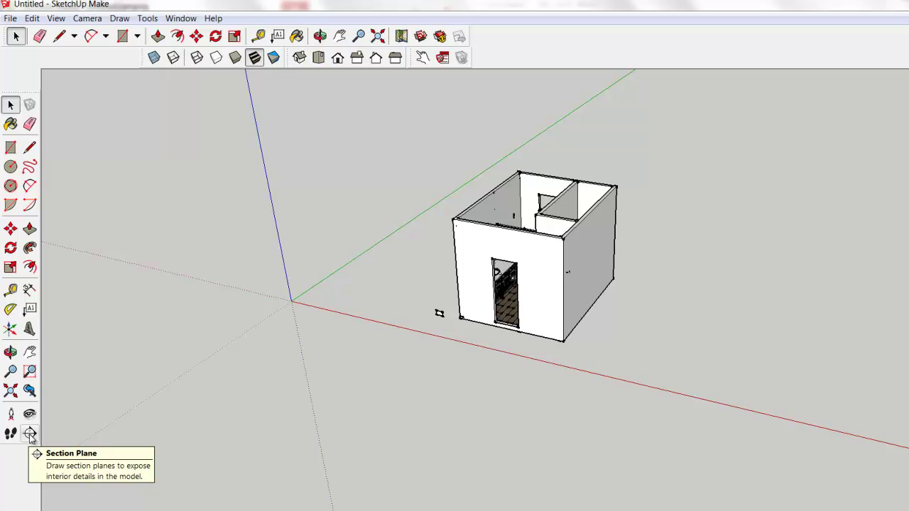
Step: Place a section plane on the front wall and move it into the room to expose the back wall
click(30, 435)
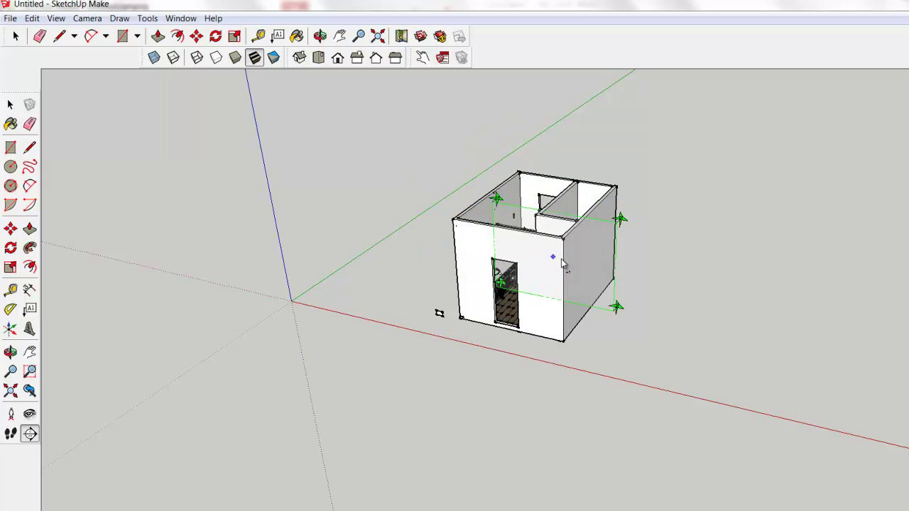
click(480, 270)
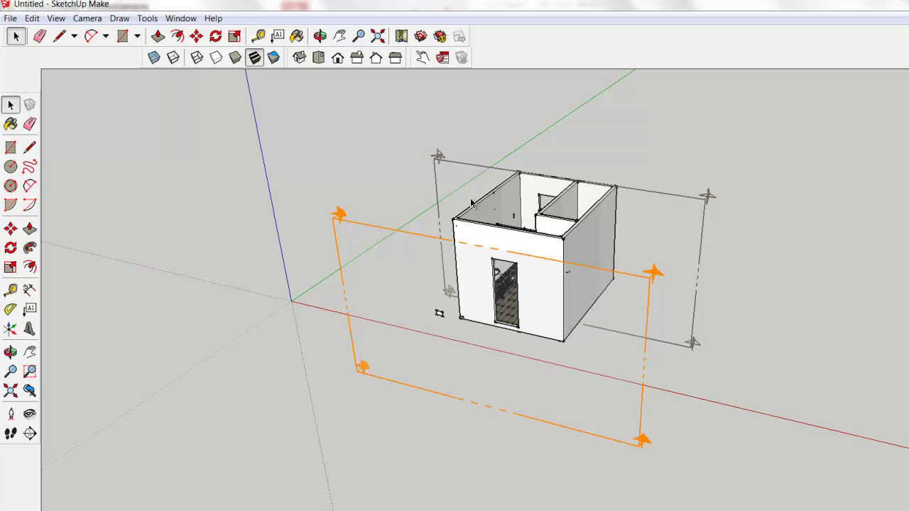
click(638, 446)
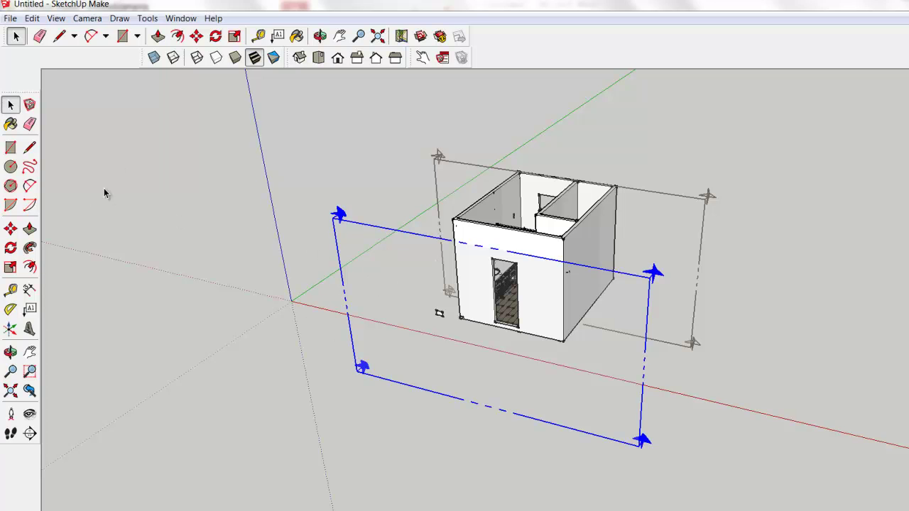
click(11, 228)
drag(642, 442, 664, 351)
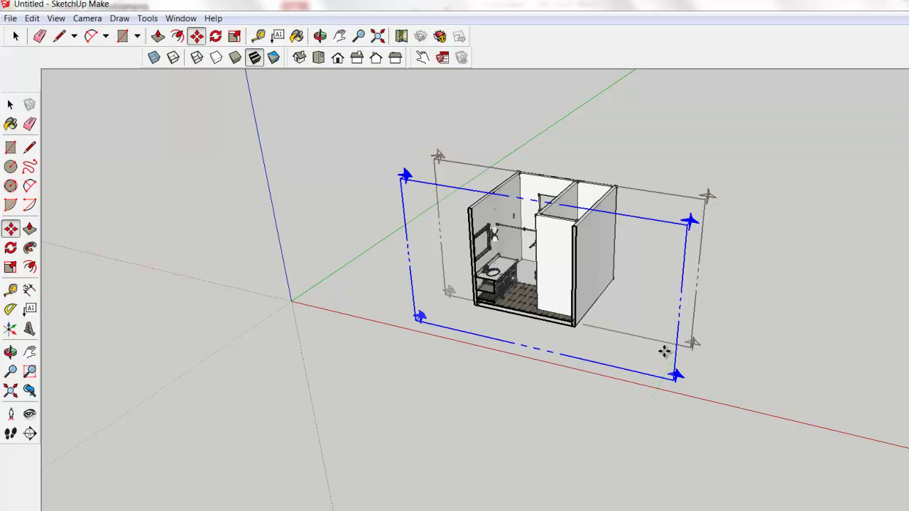
drag(665, 349, 677, 319)
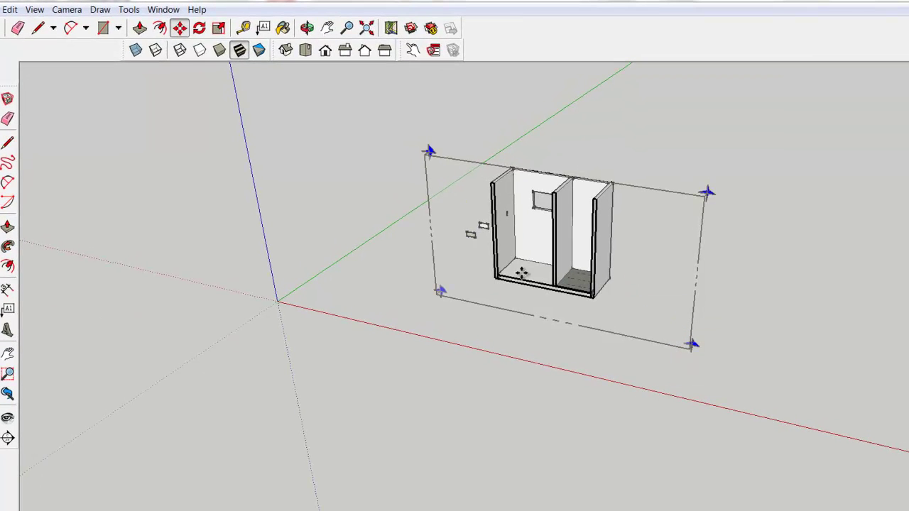
Step: Align the view to the section plane for a straight-on front view of the cut room
right_click(641, 254)
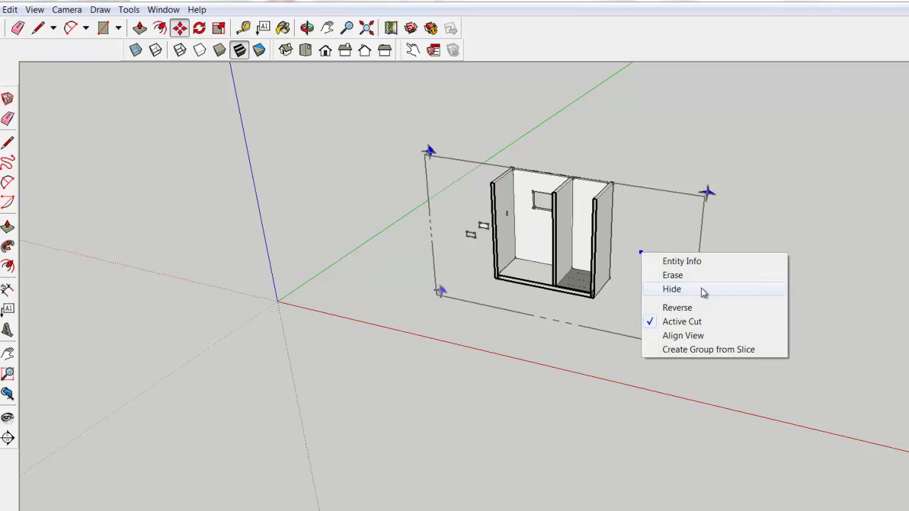
click(683, 336)
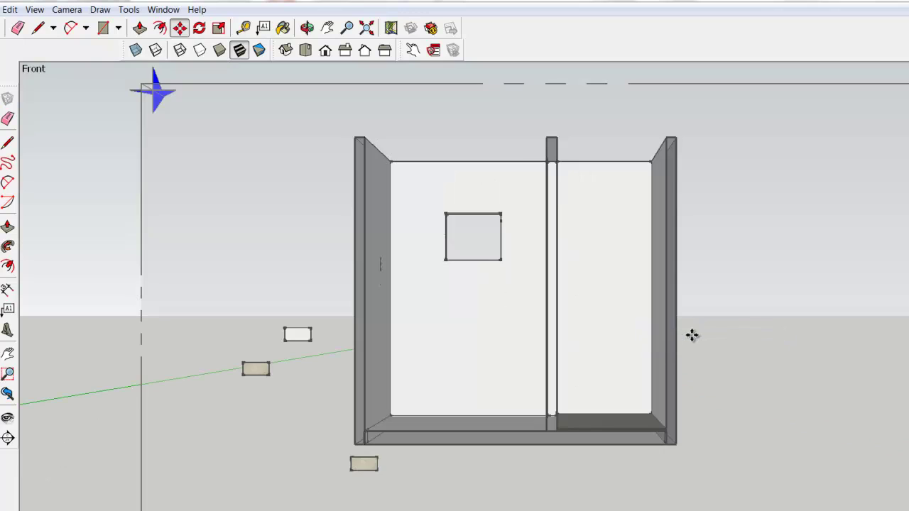
mouse_move(693, 336)
mouse_down()
mouse_move(746, 345)
mouse_move(688, 341)
mouse_up()
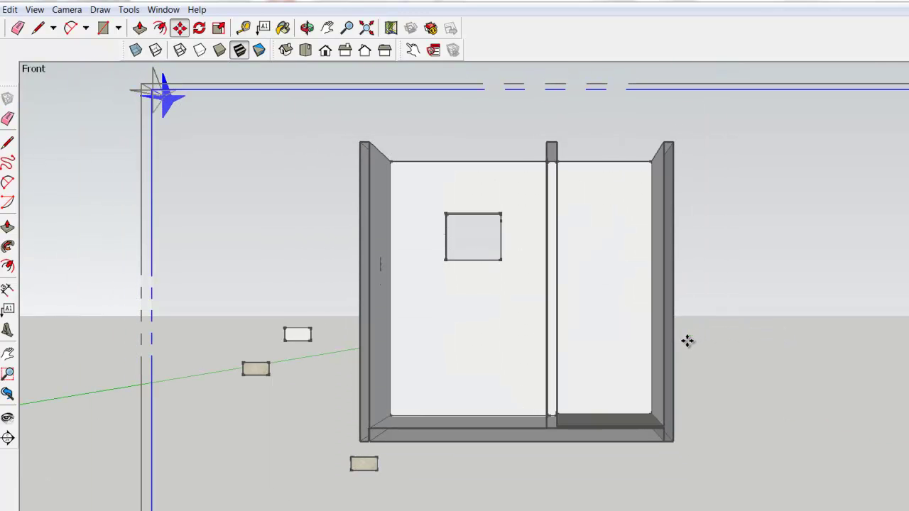
key(space)
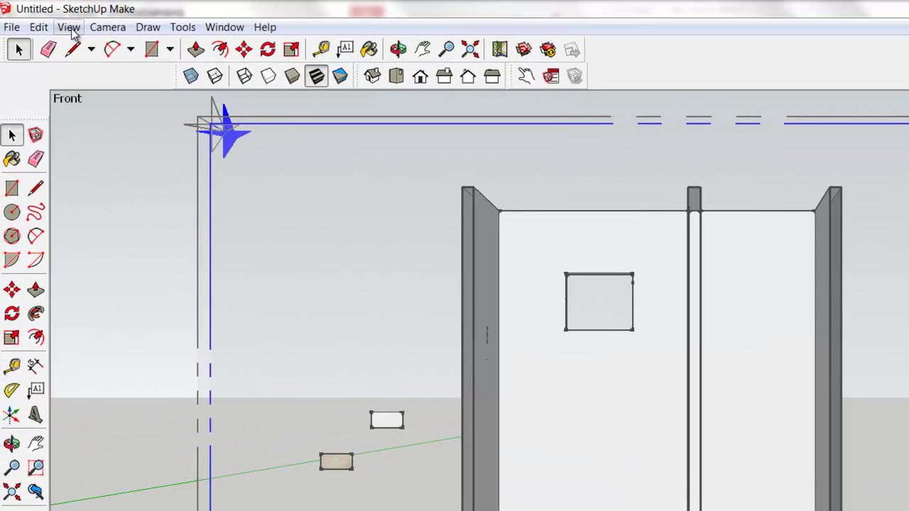
Step: Turn off Section Planes display in the View menu so the plane itself is hidden
click(35, 10)
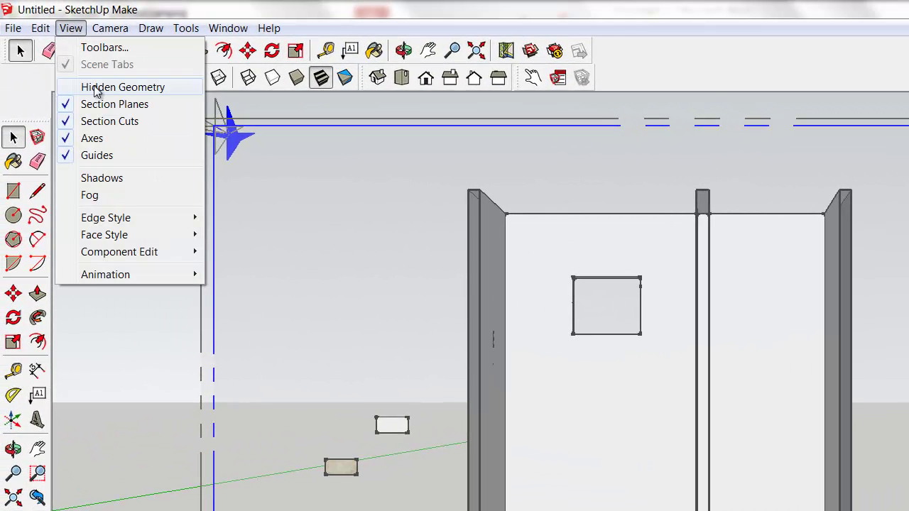
click(65, 106)
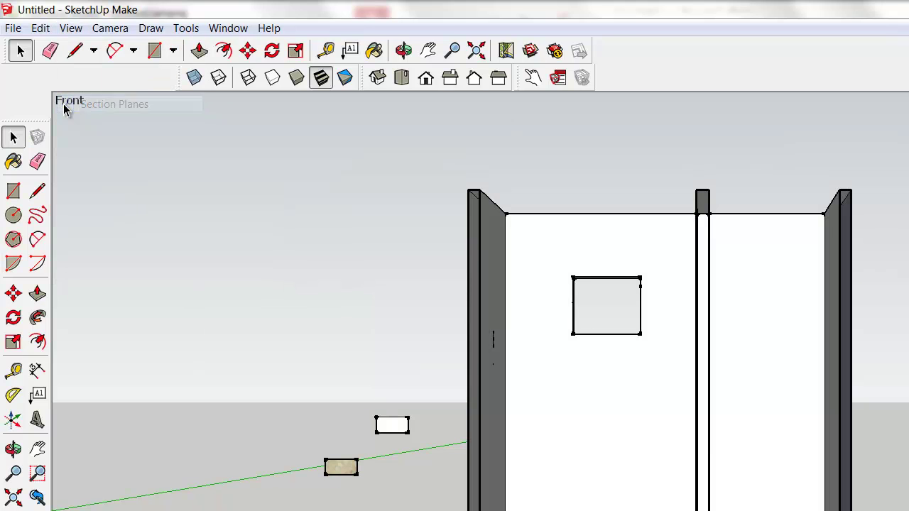
scroll(540, 460, up, 1)
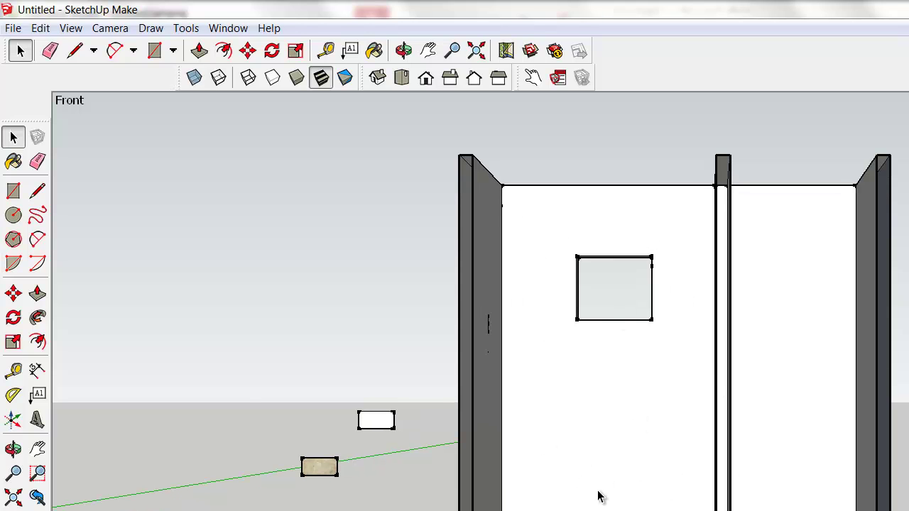
scroll(598, 498, down, 1)
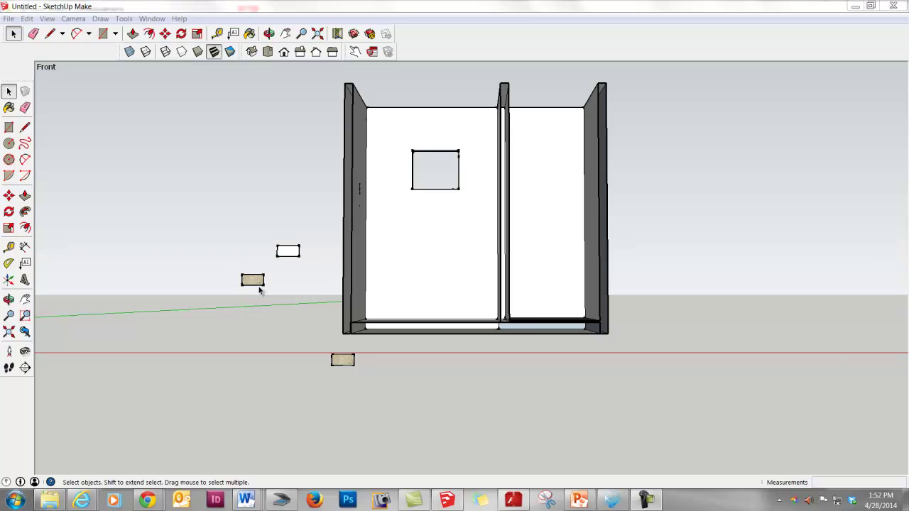
Step: Orbit and pan past the stone tile until the blank white rectangle faces the camera
middle_drag(258, 289, 313, 304)
scroll(284, 317, up, 2)
scroll(184, 297, up, 5)
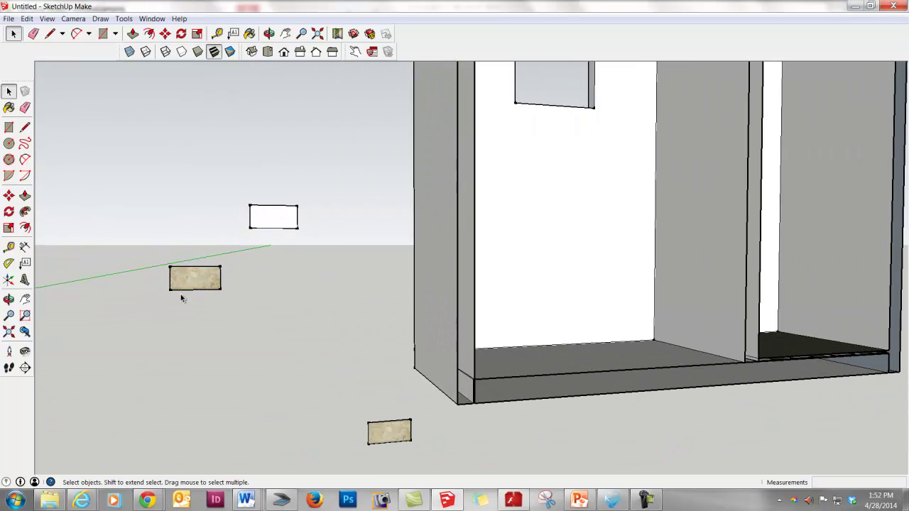
scroll(190, 291, up, 2)
shift+middle_drag(191, 274, 411, 307)
scroll(411, 307, up, 3)
middle_drag(412, 362, 398, 321)
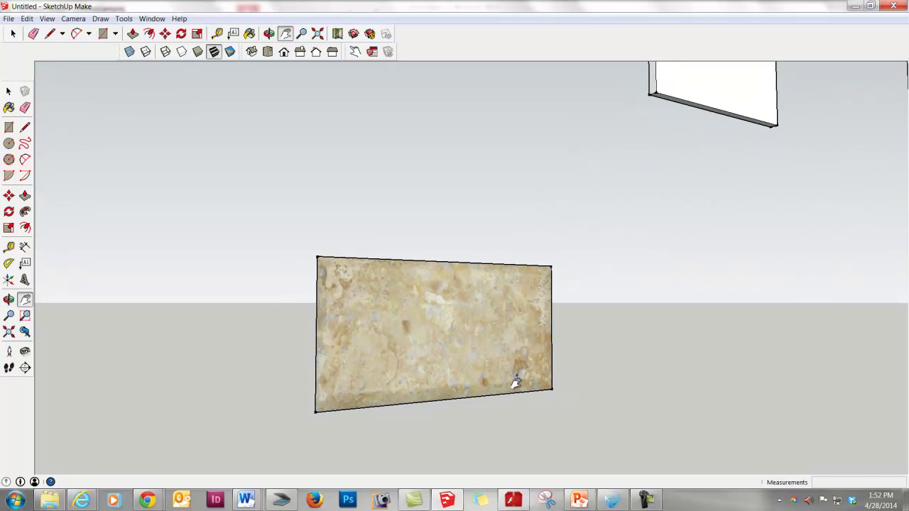
middle_drag(516, 381, 403, 367)
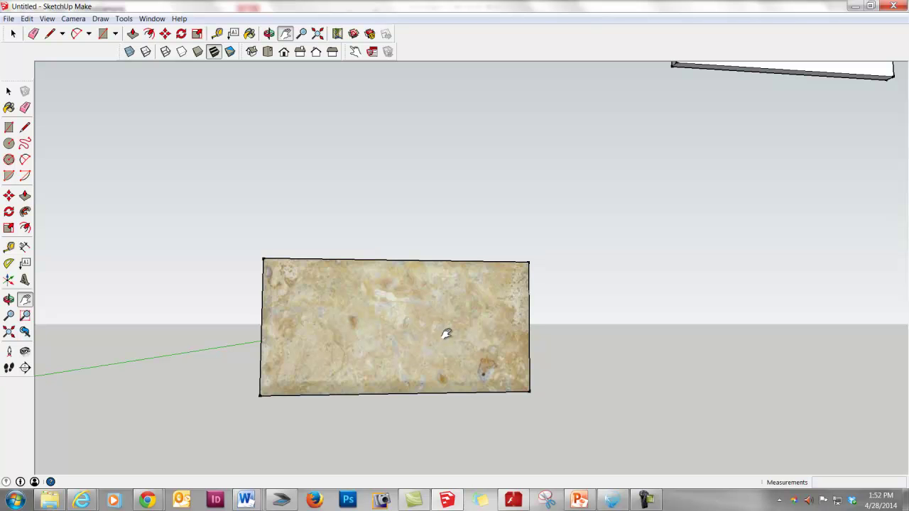
middle_drag(407, 337, 703, 337)
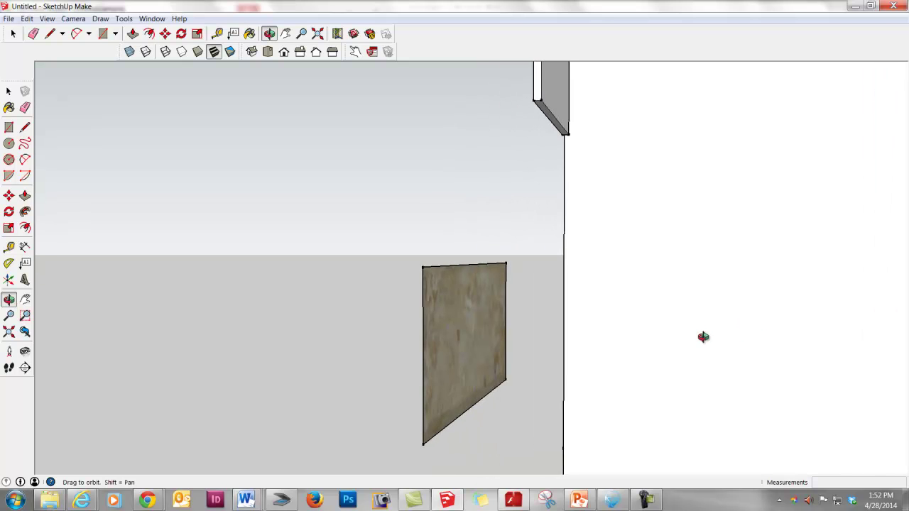
key(h)
drag(390, 388, 425, 327)
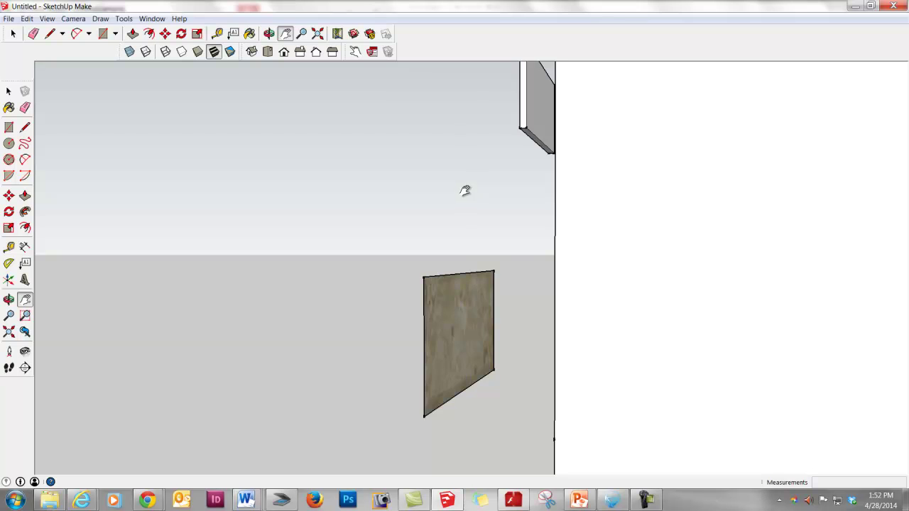
drag(465, 190, 382, 337)
key(space)
middle_drag(480, 214, 383, 227)
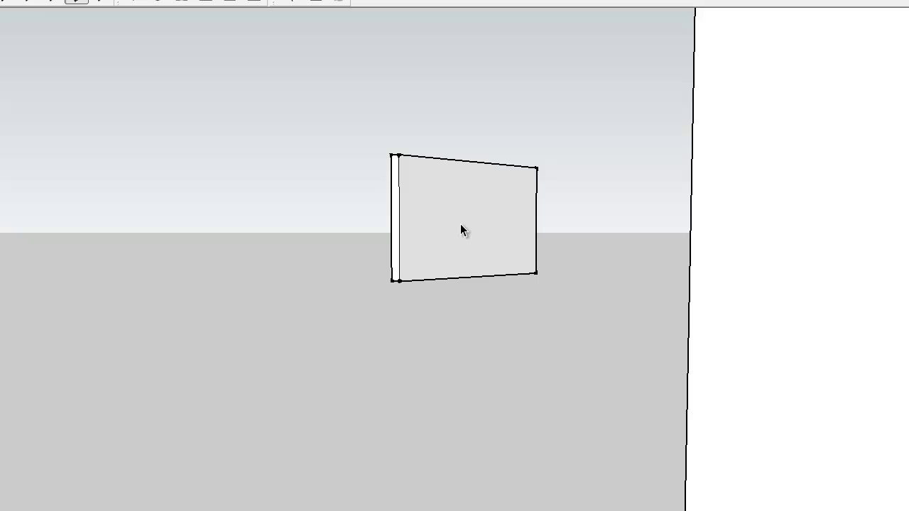
Step: Copy the whole white rectangle with Move and snap the copy edge to edge against the original
scroll(451, 229, down, 2)
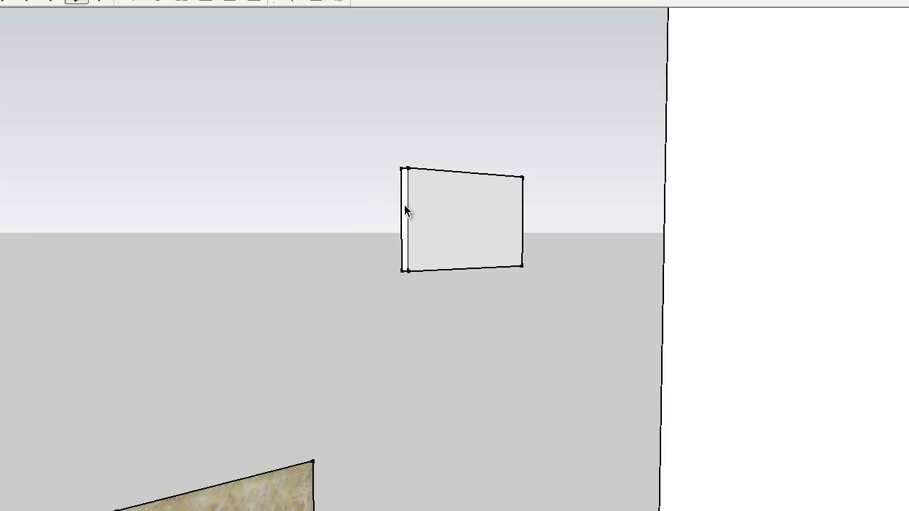
scroll(428, 205, up, 2)
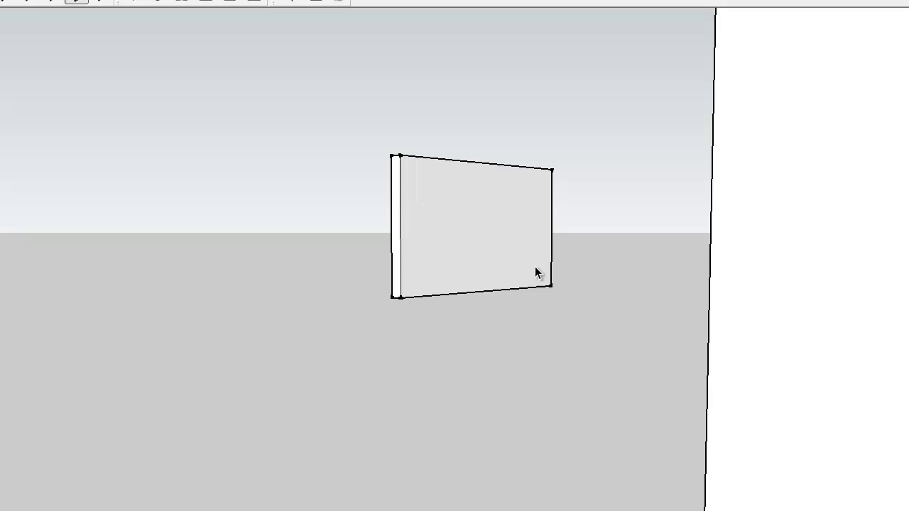
triple_click(484, 249)
key(m)
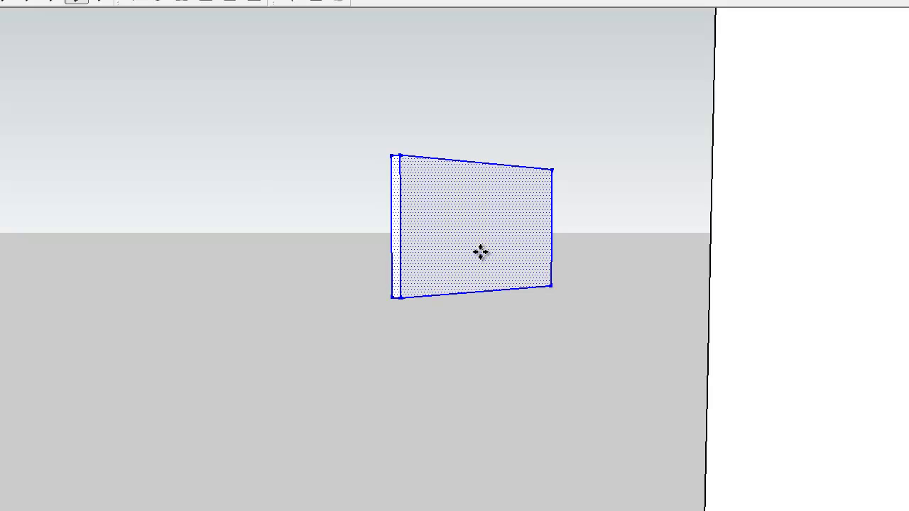
ctrl+click(552, 286)
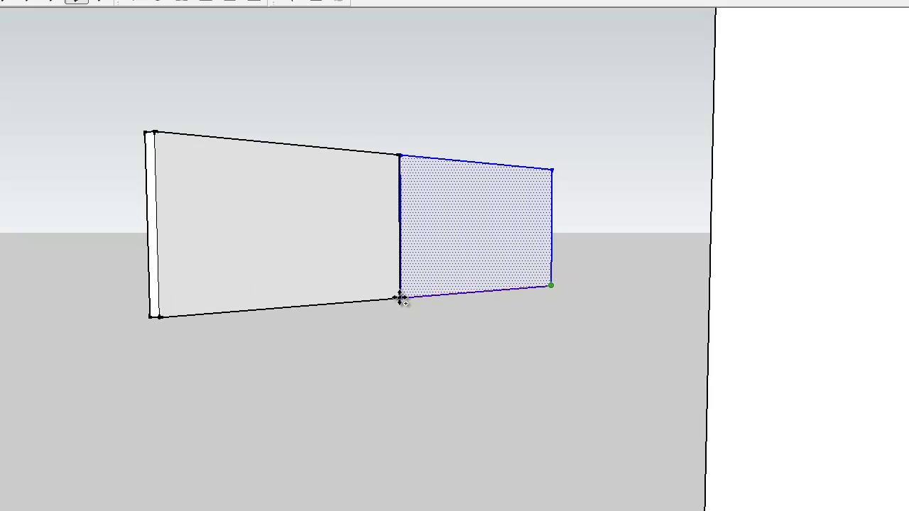
click(400, 297)
key(space)
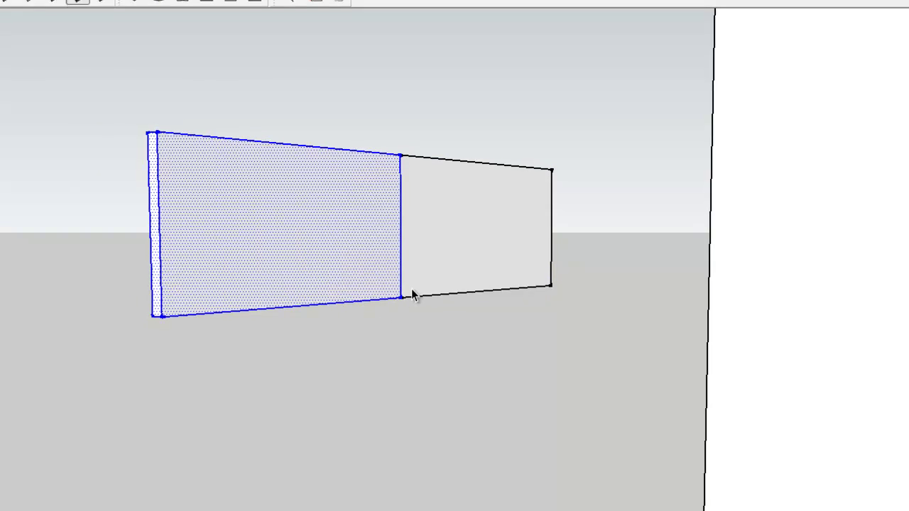
Step: Navigate out to show the wall and window, then switch to the Front standard view
middle_drag(430, 224, 409, 267)
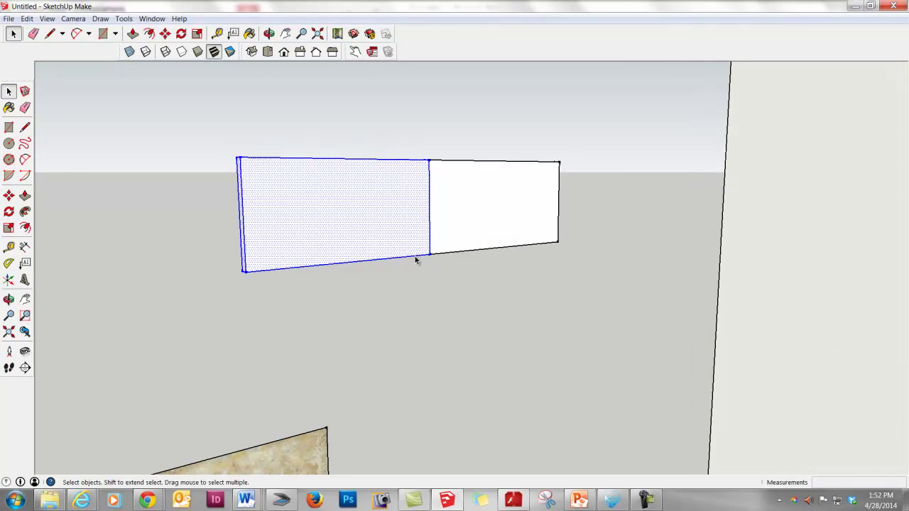
scroll(448, 263, down, 3)
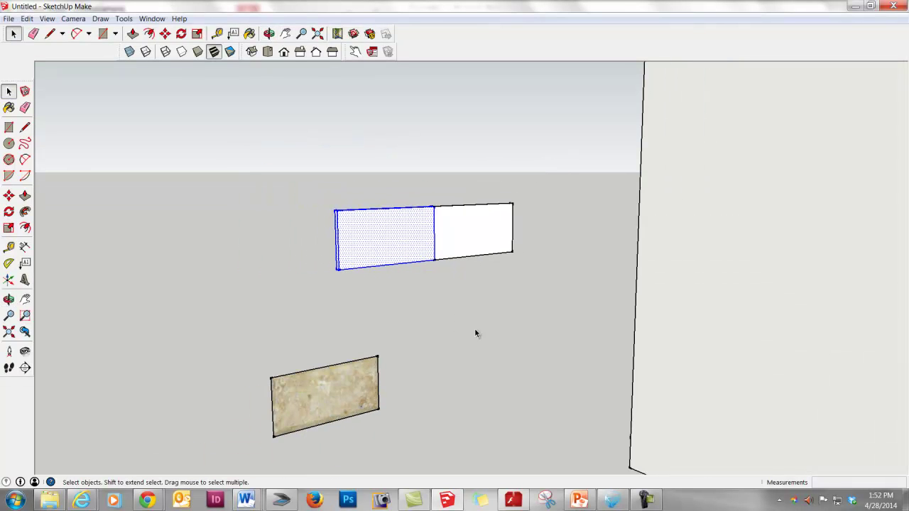
shift+middle_drag(496, 347, 454, 182)
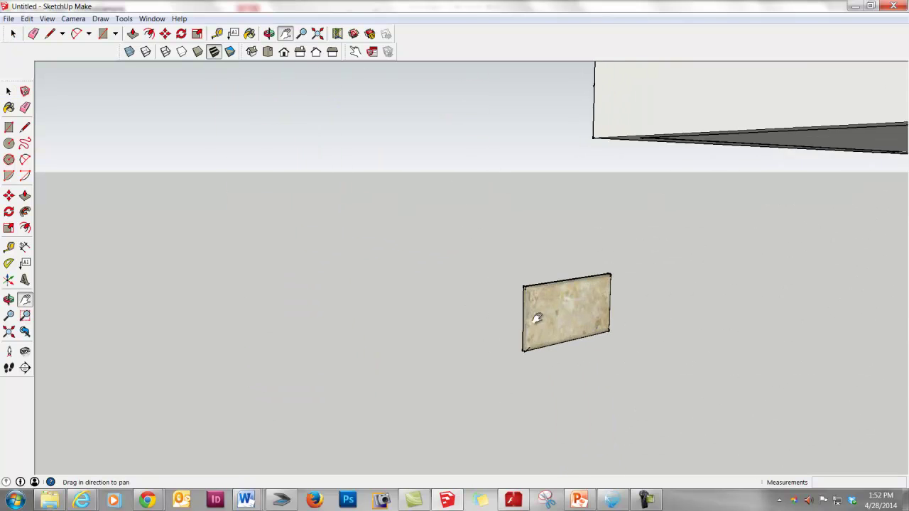
scroll(538, 318, up, 4)
middle_drag(609, 329, 355, 351)
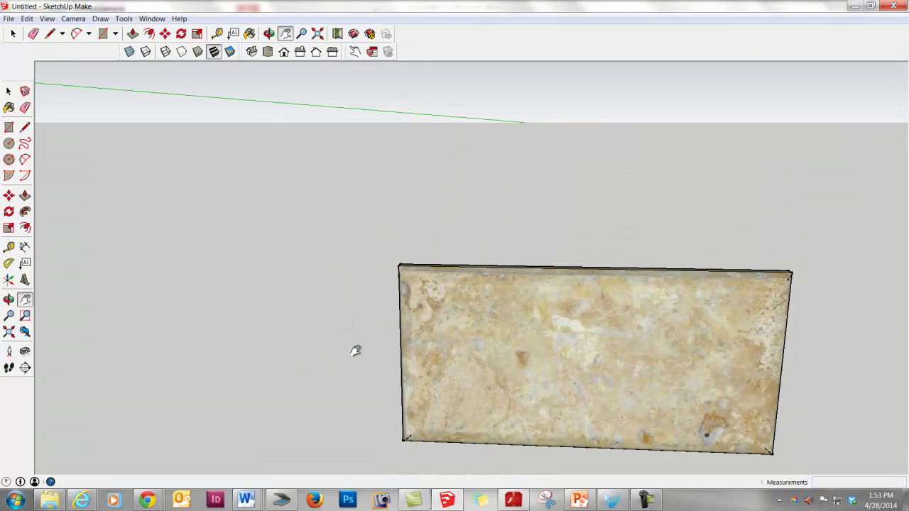
scroll(400, 308, down, 7)
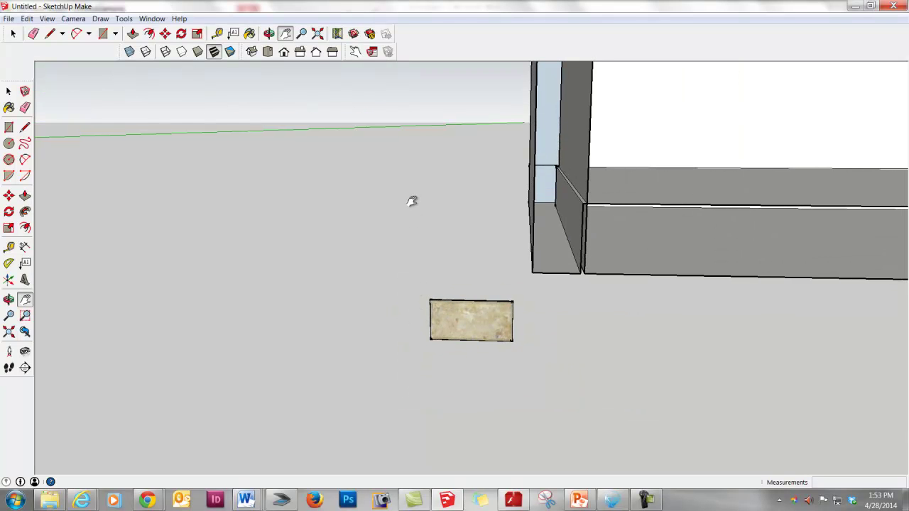
drag(412, 201, 374, 262)
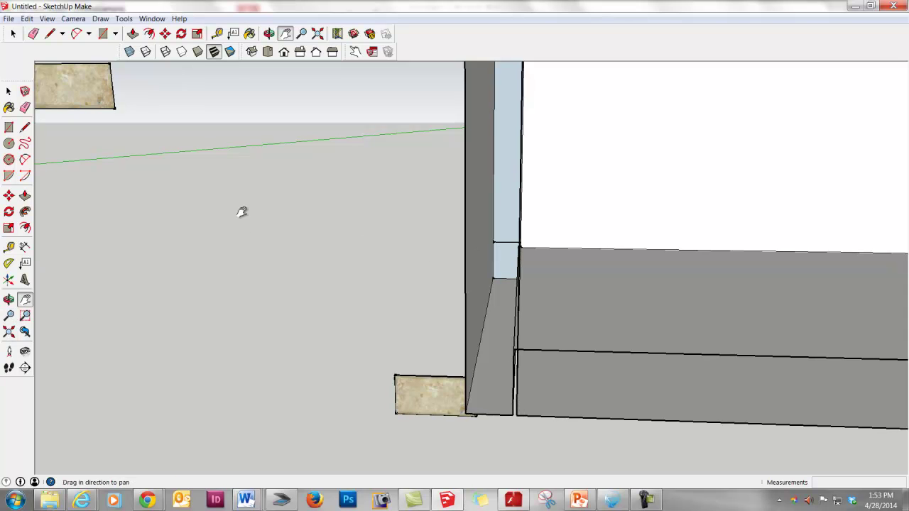
drag(242, 211, 254, 316)
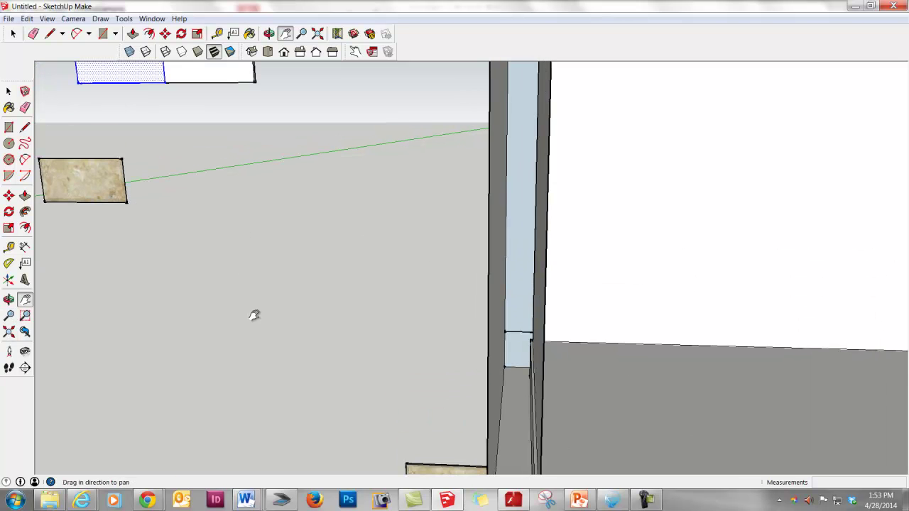
click(9, 317)
drag(562, 207, 552, 442)
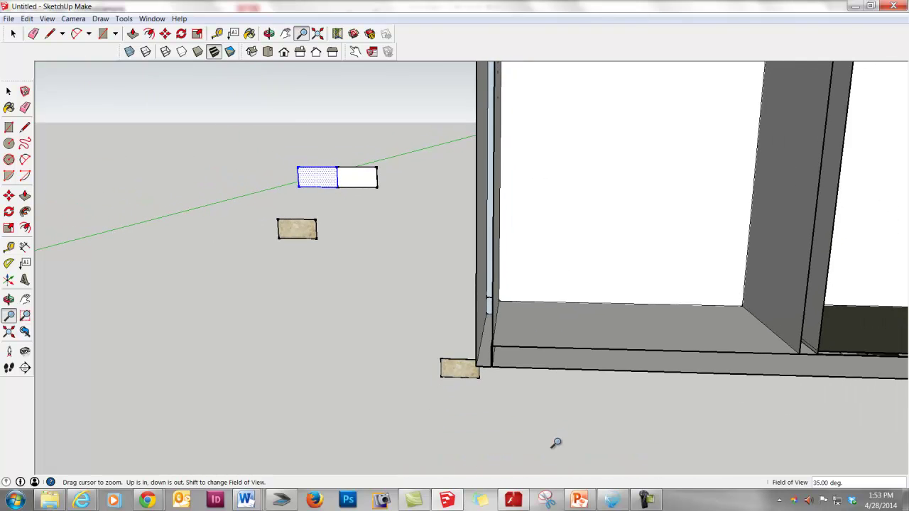
key(F3)
Step: Box-select the left white rectangle with its edges, delete it, and select the remaining right one
key(space)
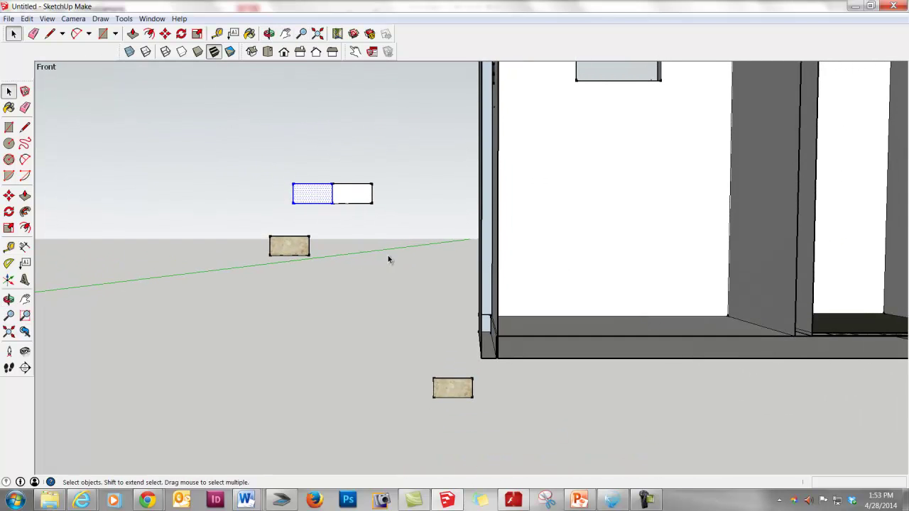
click(354, 200)
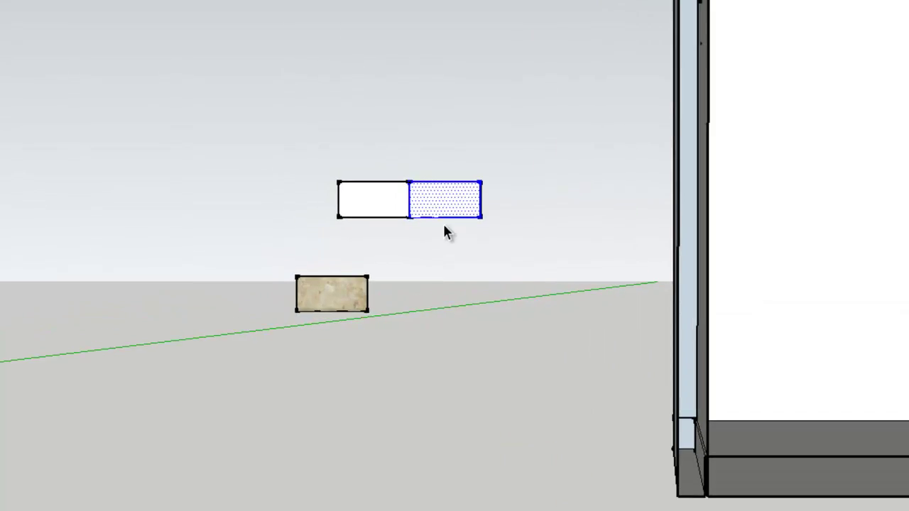
click(412, 218)
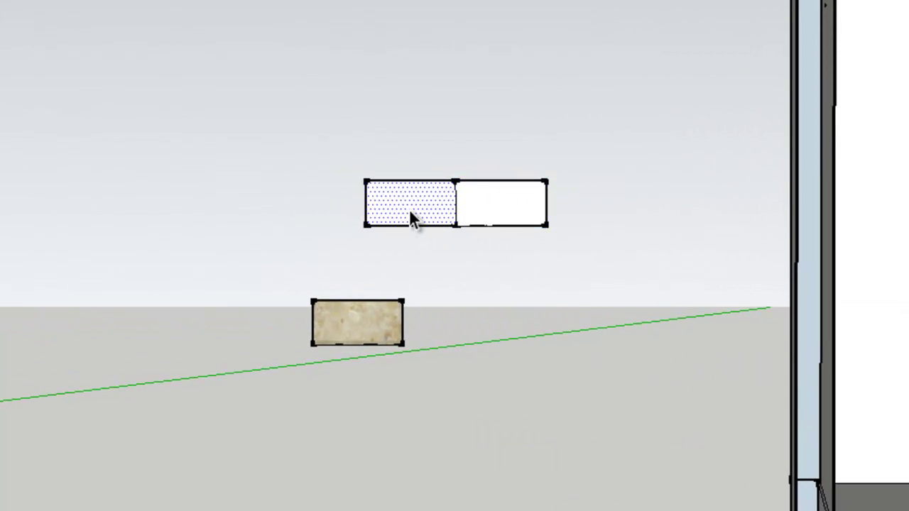
shift+click(408, 218)
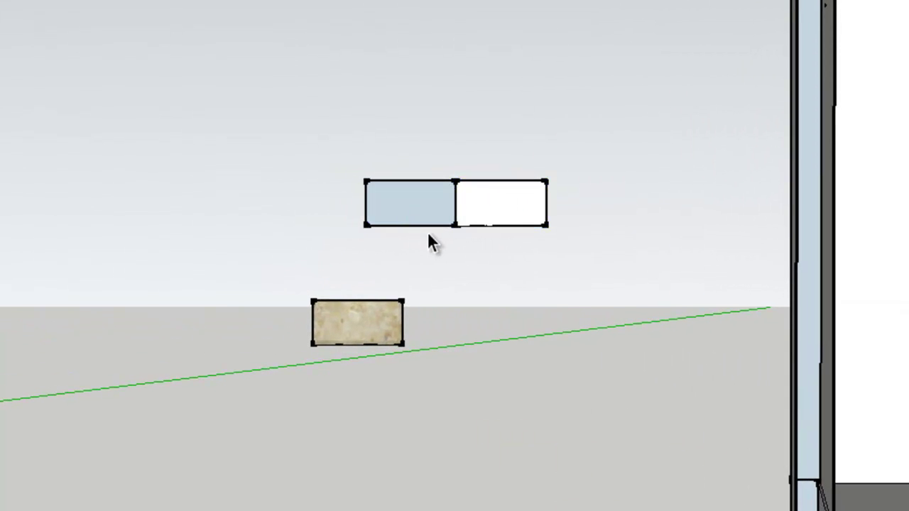
drag(345, 189, 307, 169)
drag(422, 241, 337, 156)
key(Delete)
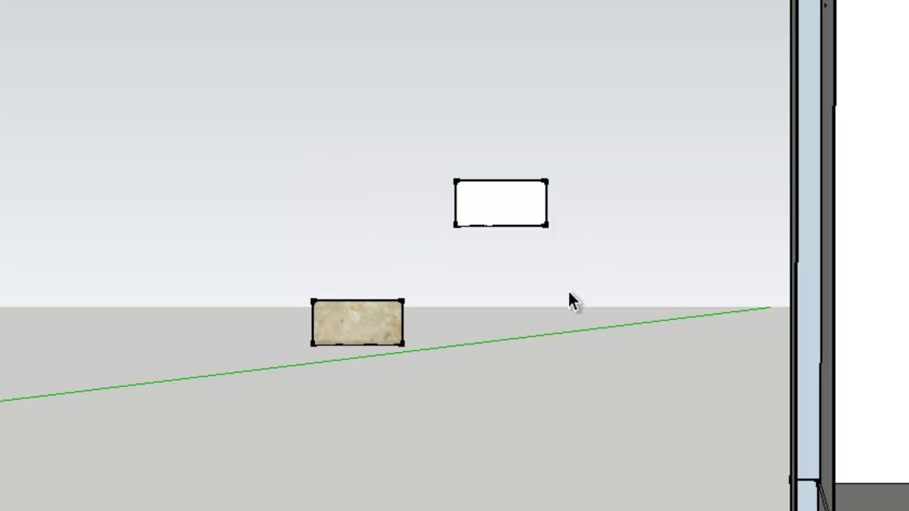
click(494, 217)
mouse_move(494, 216)
middle_down()
mouse_move(696, 335)
mouse_move(856, 404)
middle_up()
Step: Make the selected rectangle a component called 'tile' and confirm replacing the old tile definition
scroll(400, 265, up, 3)
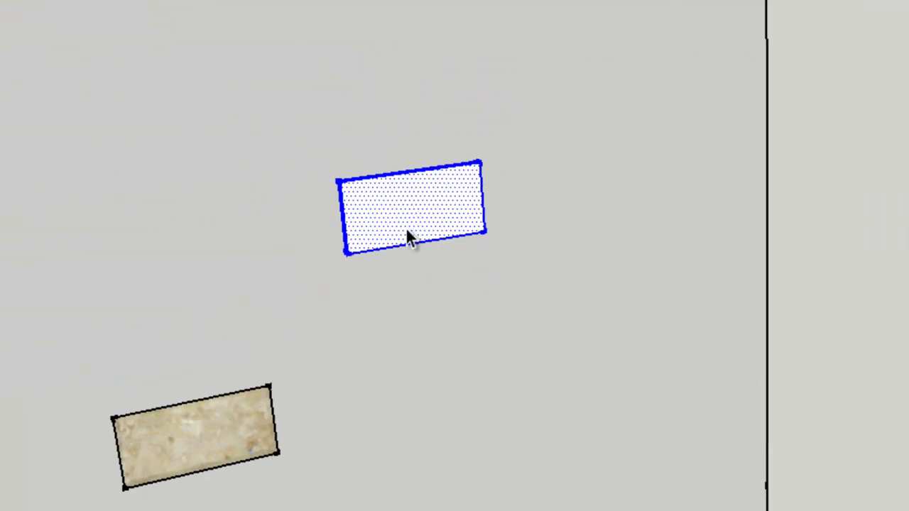
right_click(332, 190)
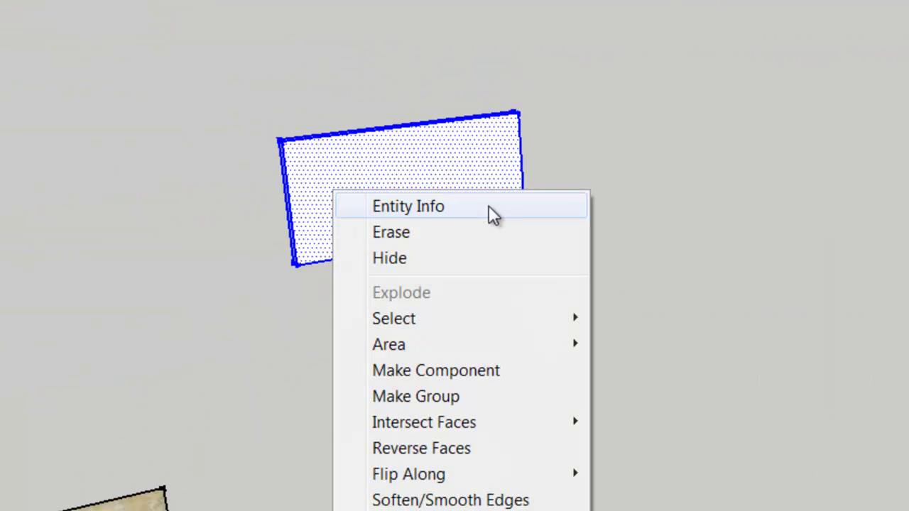
click(478, 373)
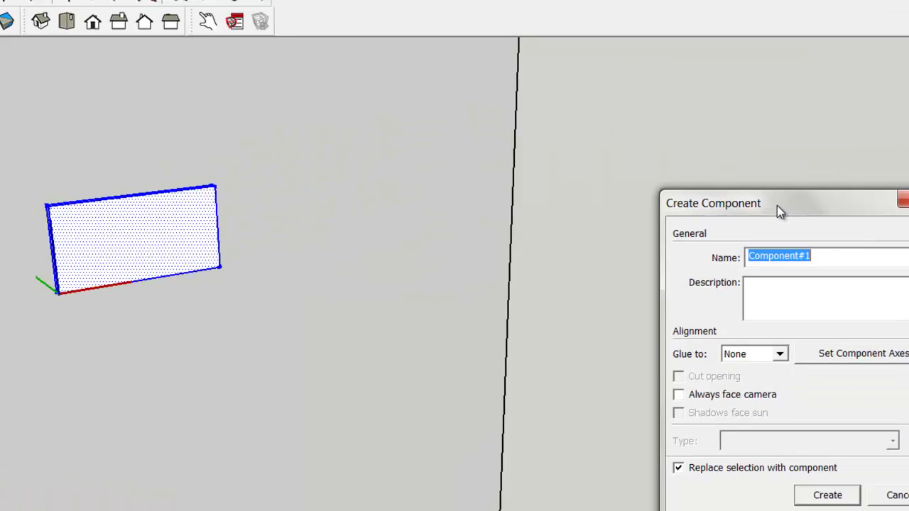
drag(777, 205, 300, 133)
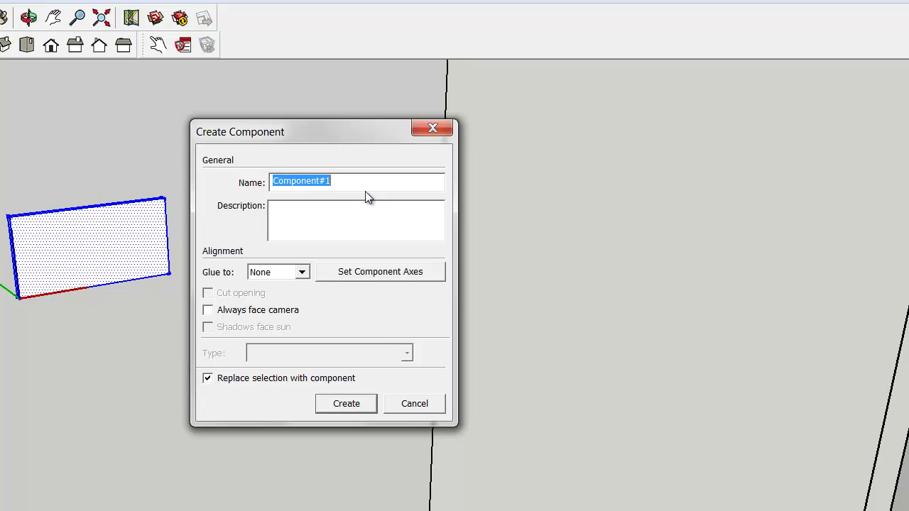
text(tile)
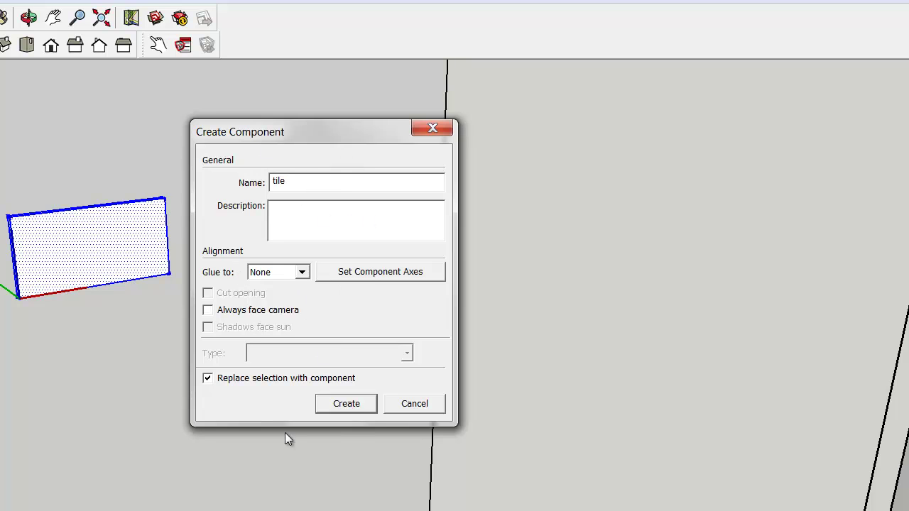
click(340, 406)
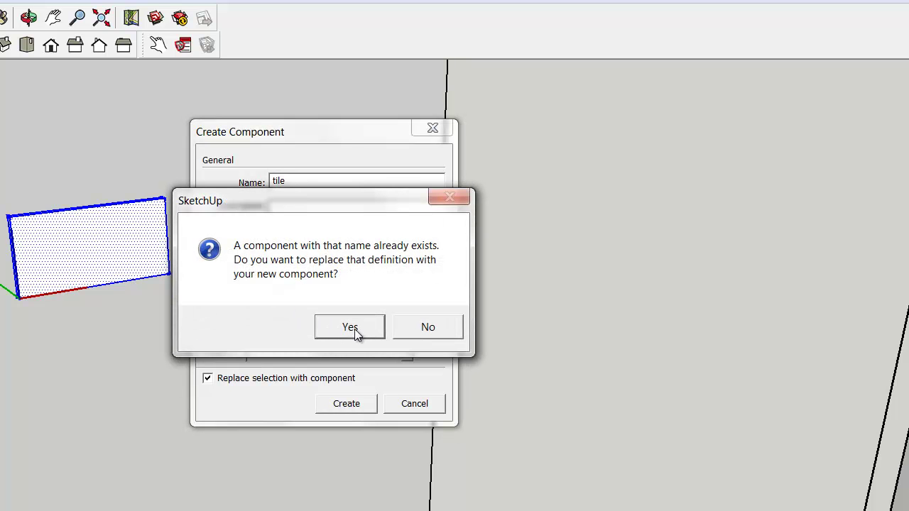
click(381, 332)
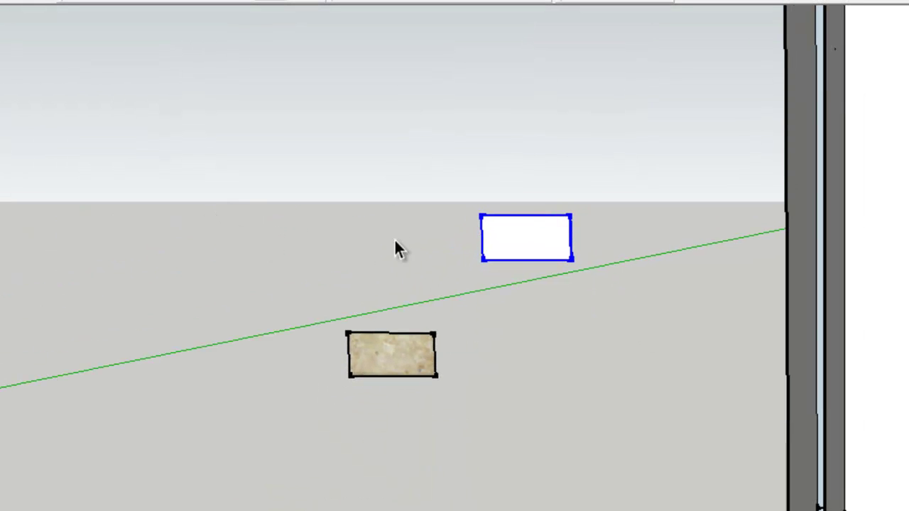
Step: Orbit and zoom in on the white tile and start the Move tool (M) on it
mouse_move(394, 238)
middle_down()
mouse_move(631, 250)
mouse_move(639, 178)
middle_up()
scroll(302, 266, up, 5)
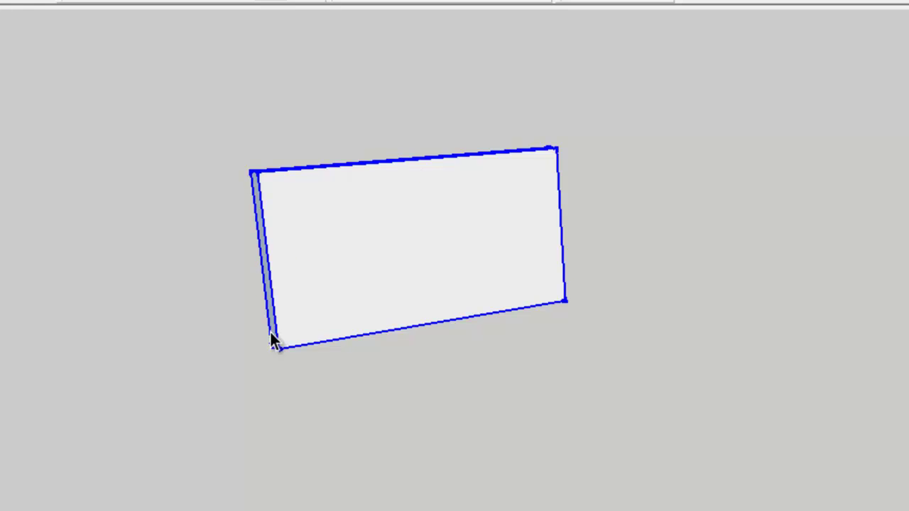
key(m)
scroll(264, 348, up, 1)
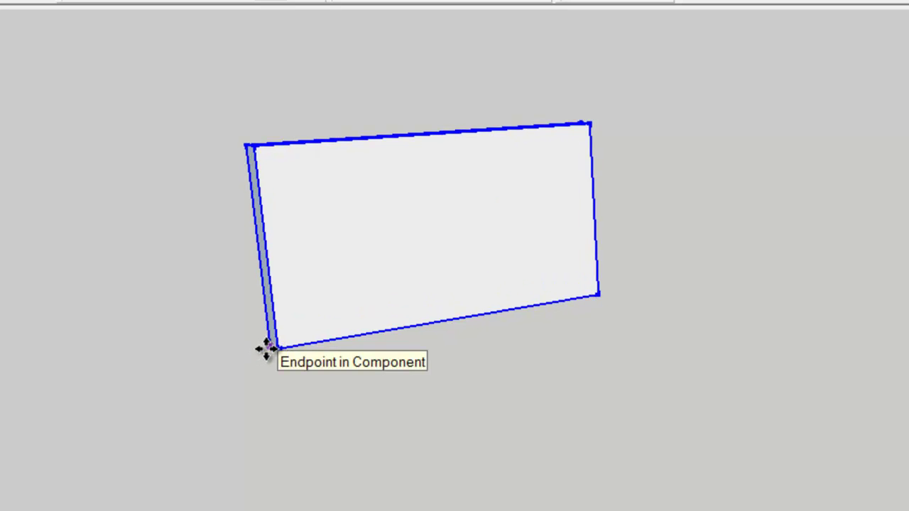
scroll(266, 348, down, 2)
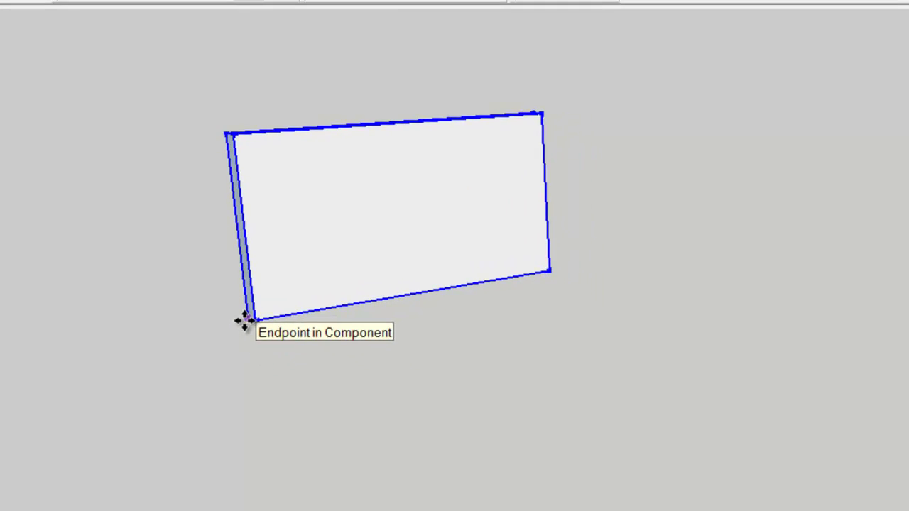
Step: Carry the tile by its bottom-left corner onto the enclosure's inner back wall
click(210, 274)
scroll(208, 275, down, 5)
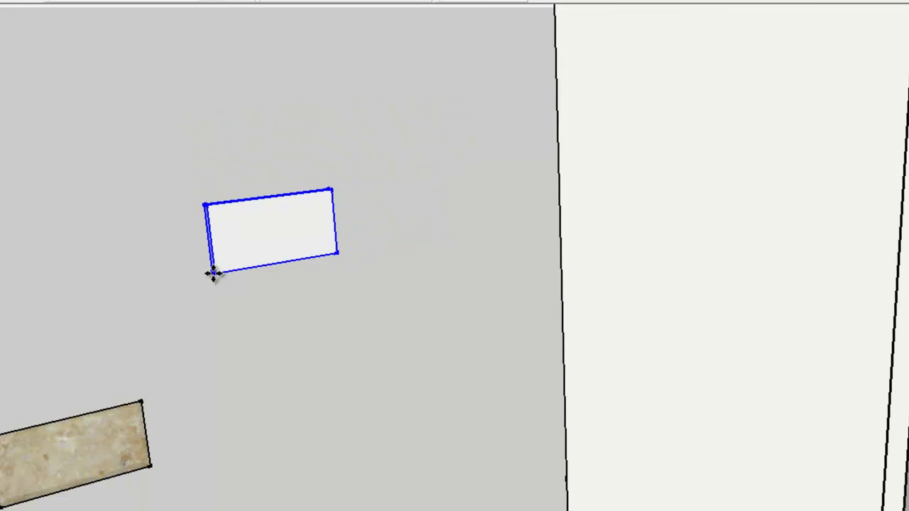
mouse_move(461, 260)
middle_down()
mouse_move(239, 297)
mouse_move(475, 286)
middle_up()
scroll(456, 215, up, 3)
shift+middle_drag(457, 215, 406, 192)
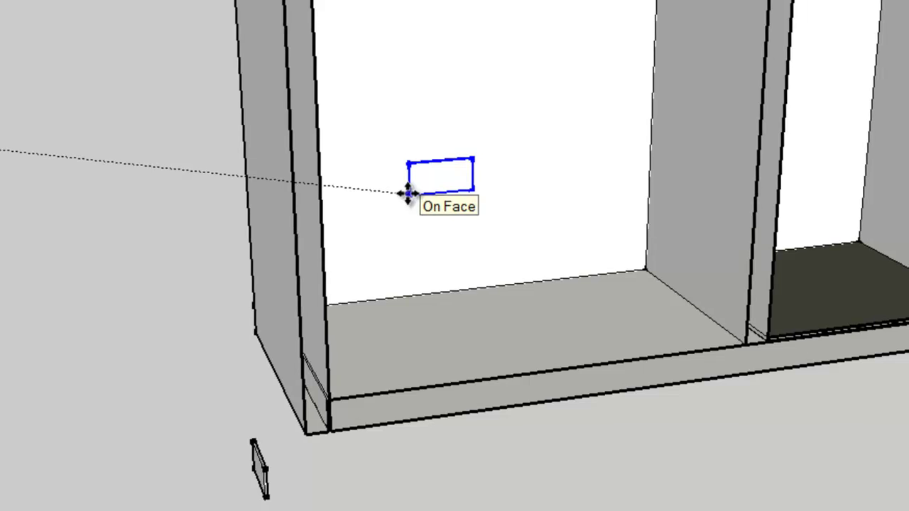
click(405, 193)
scroll(406, 186, up, 4)
scroll(410, 149, up, 5)
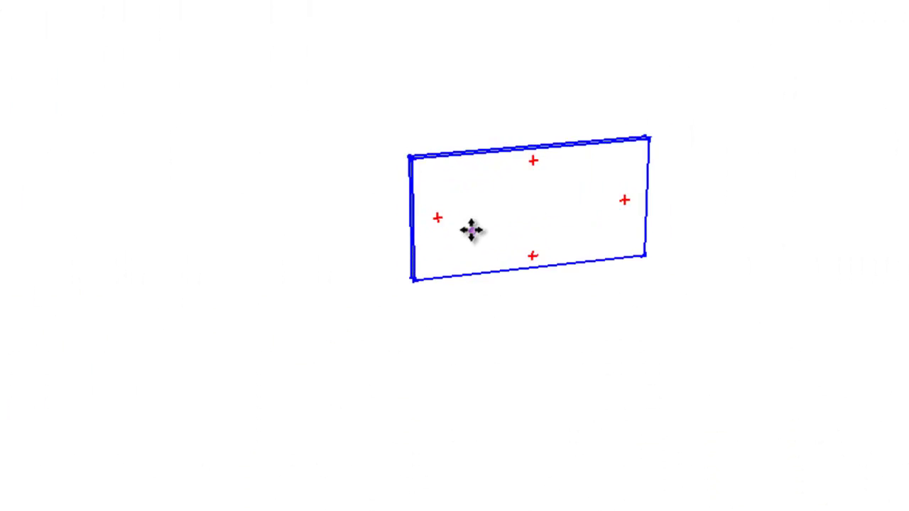
middle_drag(464, 264, 670, 301)
scroll(670, 301, up, 1)
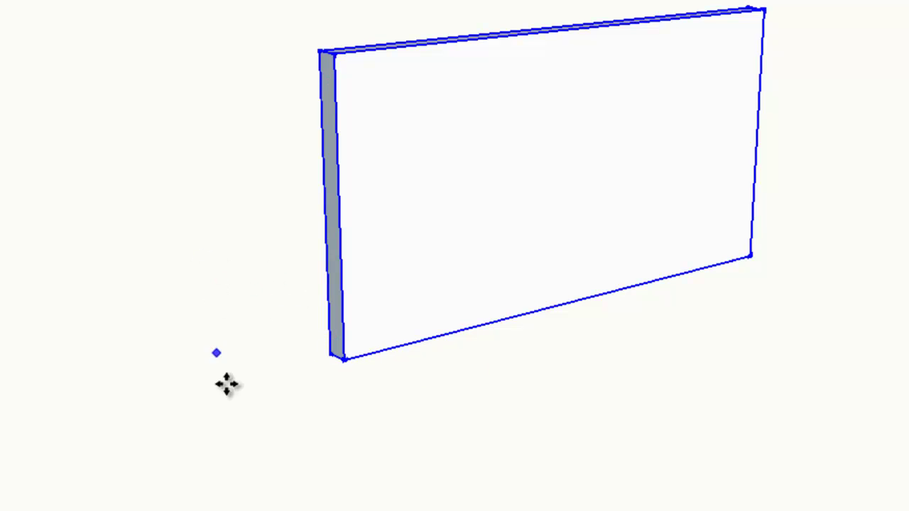
Step: Reposition the tile twice from its corner endpoint so it sits flush near the inside corner
click(331, 352)
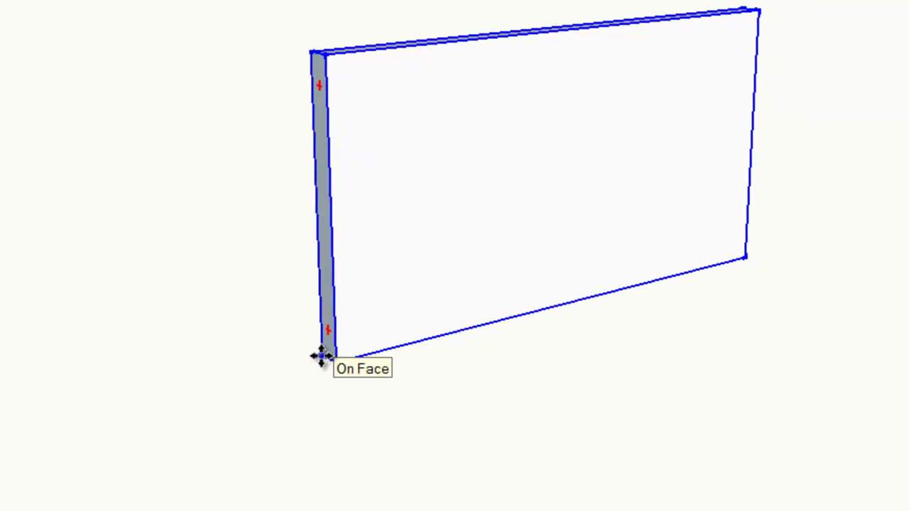
click(321, 355)
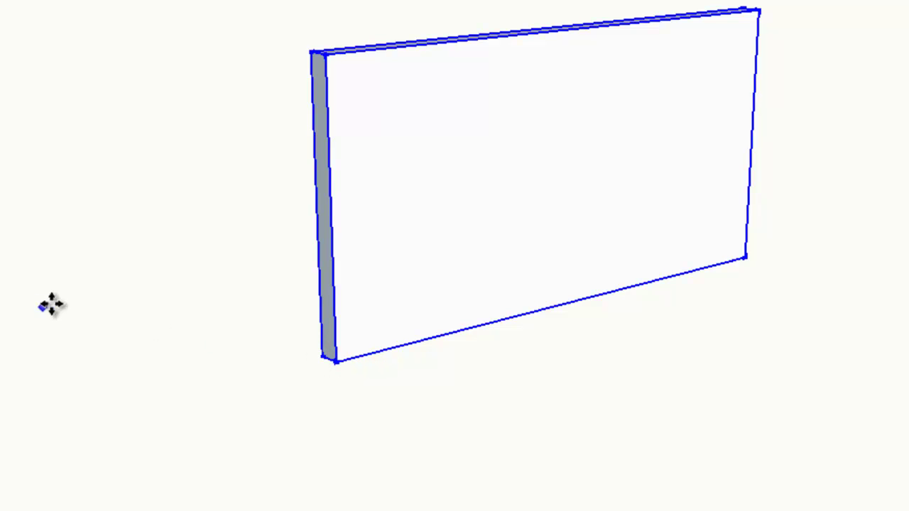
click(341, 357)
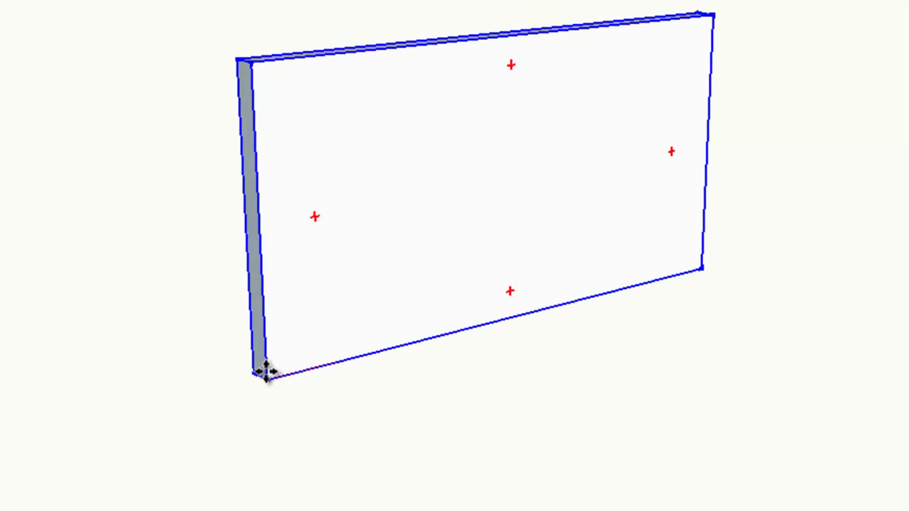
click(280, 376)
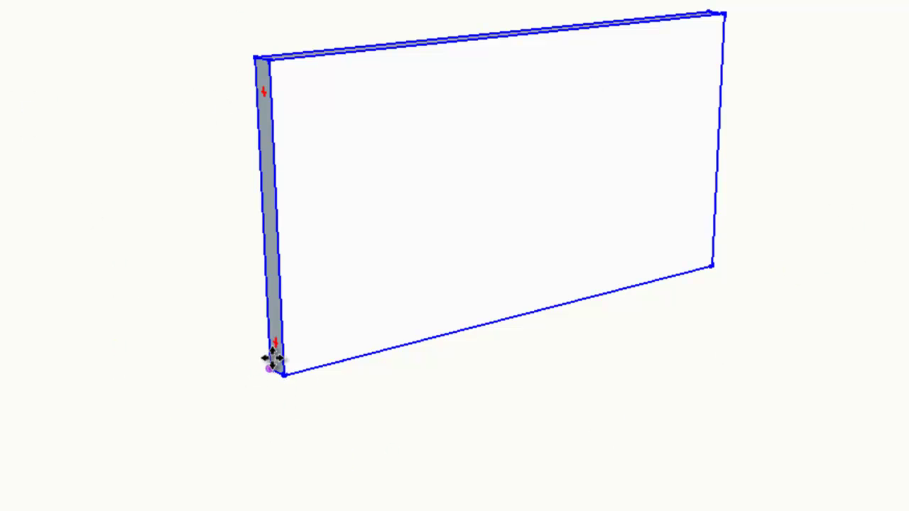
scroll(78, 277, down, 3)
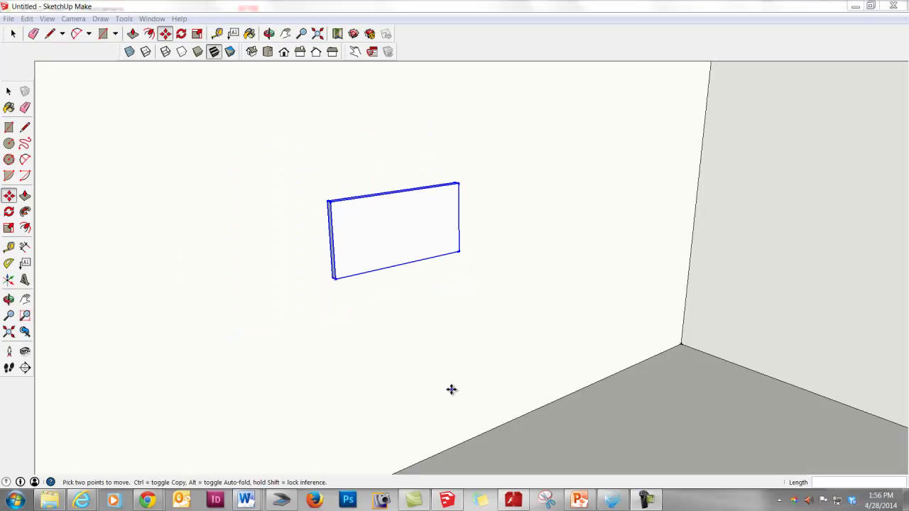
Step: Shift the tile higher up the wall, then orbit so the back wall faces the camera
click(348, 372)
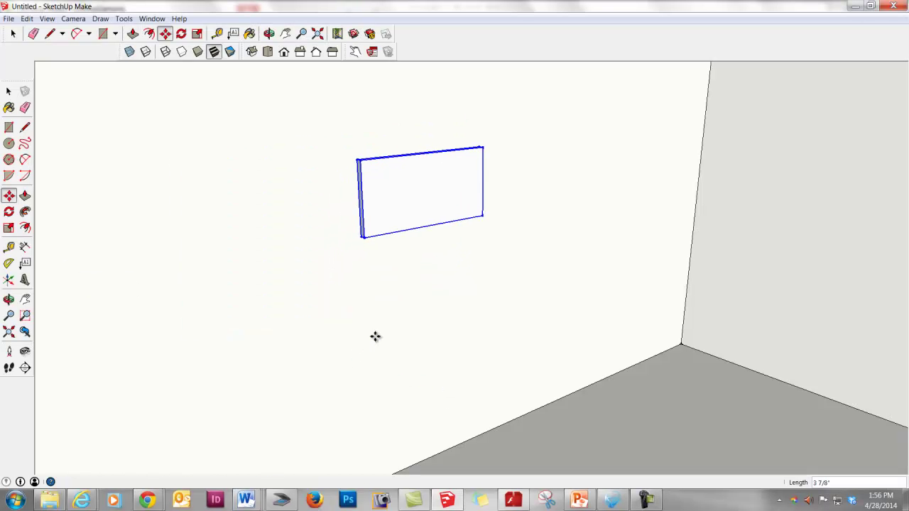
click(375, 337)
key(space)
scroll(443, 357, down, 2)
middle_drag(442, 356, 291, 319)
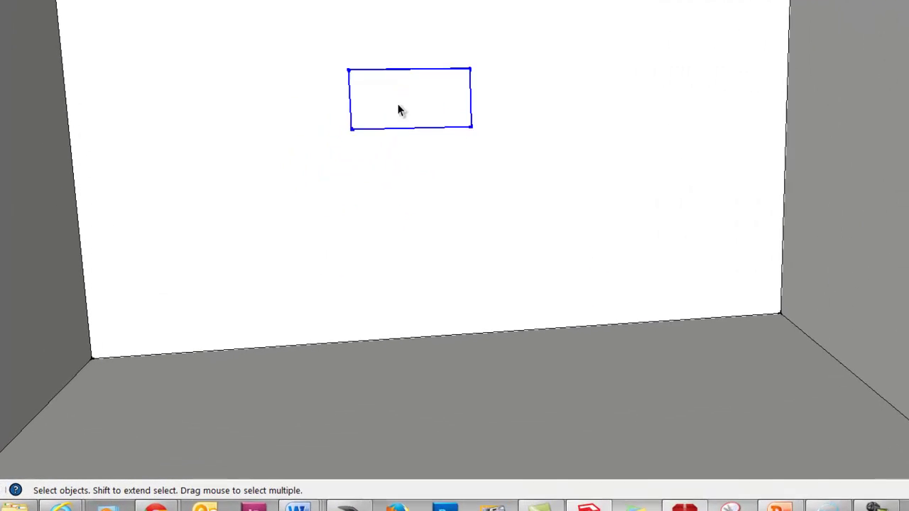
Step: Move the tile down onto the wall base and left into the bottom-left corner
key(m)
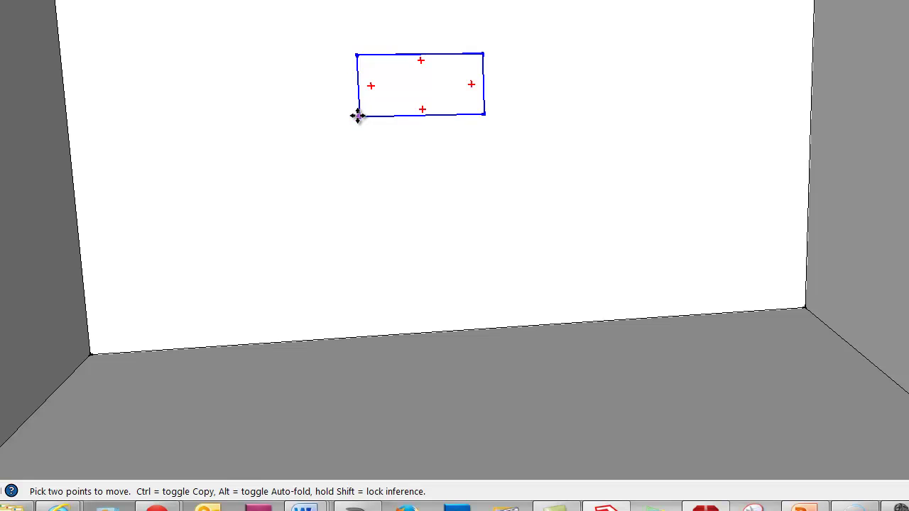
click(359, 117)
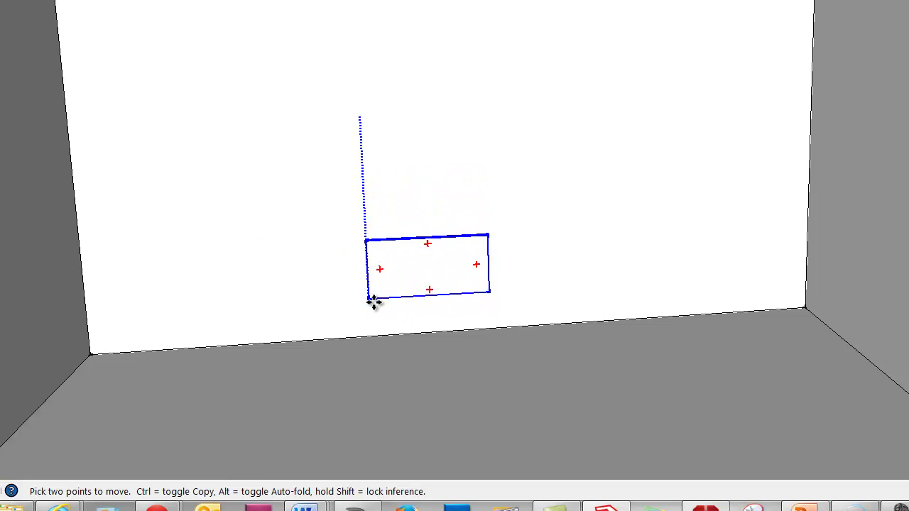
click(373, 341)
shift+middle_drag(301, 224, 256, 75)
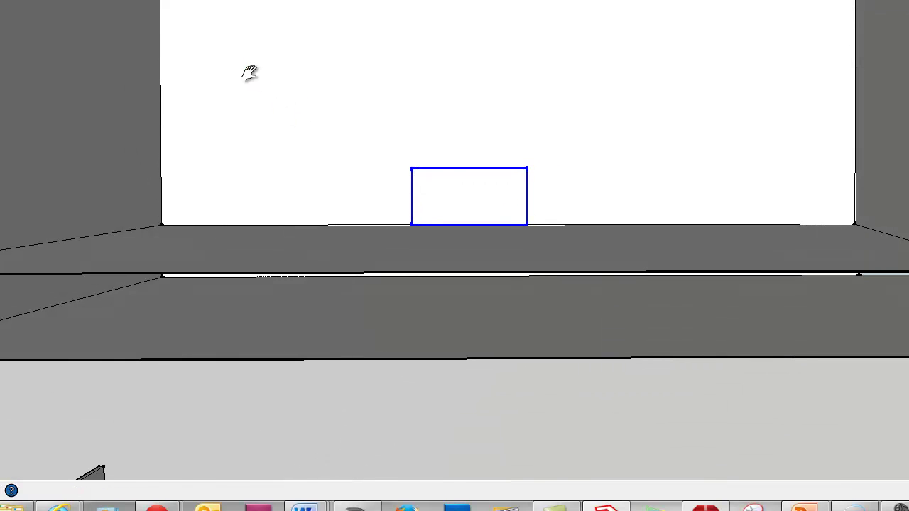
click(412, 225)
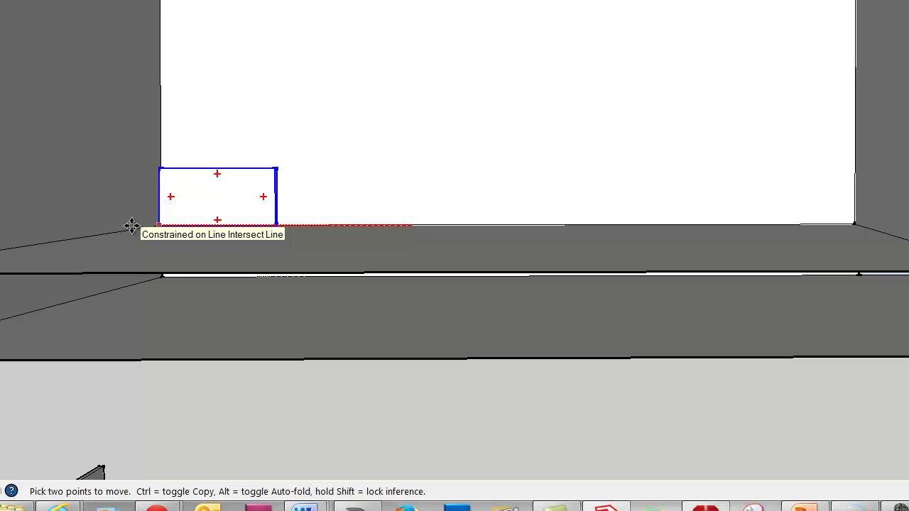
click(131, 226)
key(space)
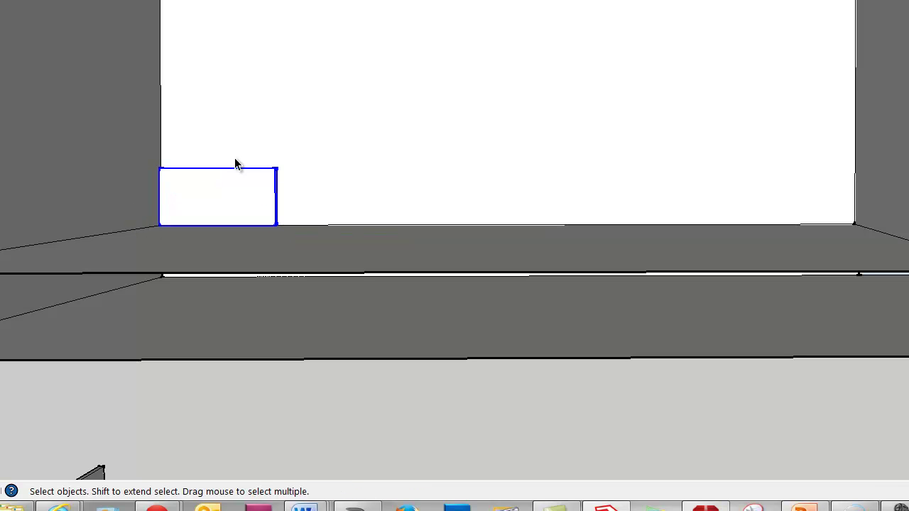
click(278, 146)
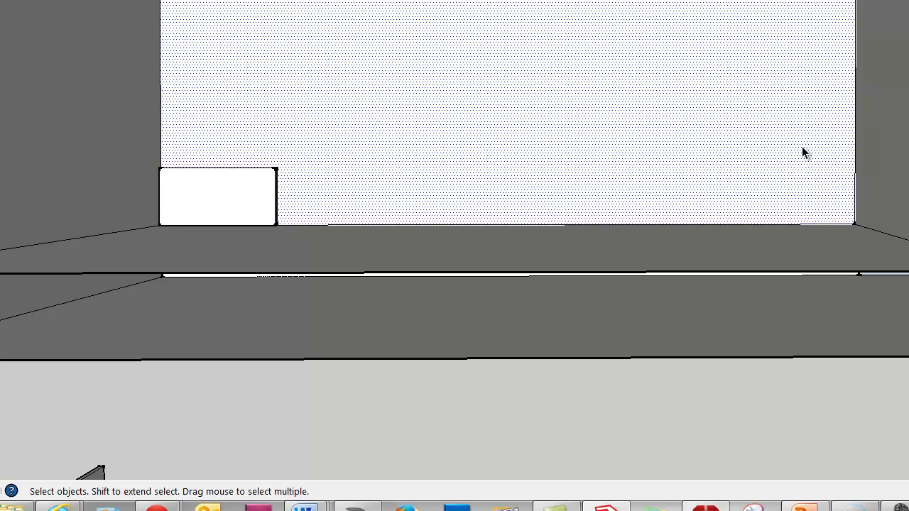
Step: Copy the corner tile to its right edge and repeat it into six tiles along the wall base
click(217, 207)
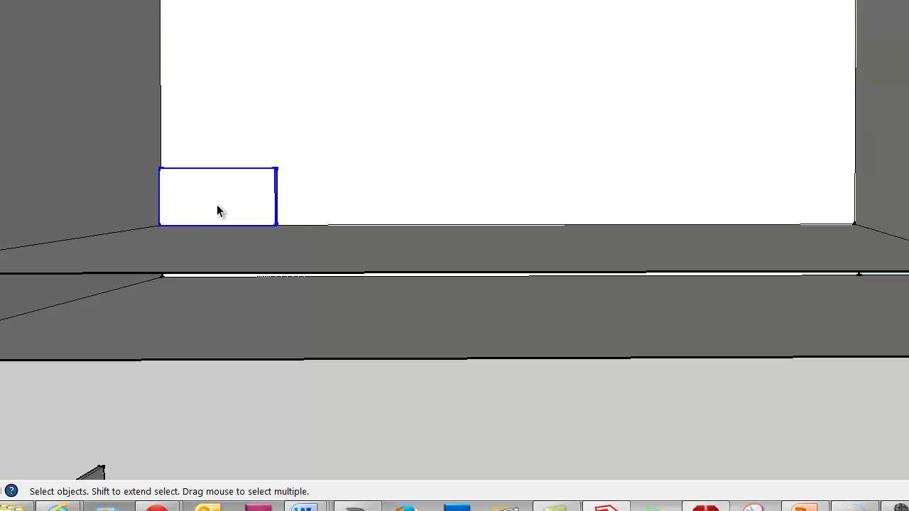
key(m)
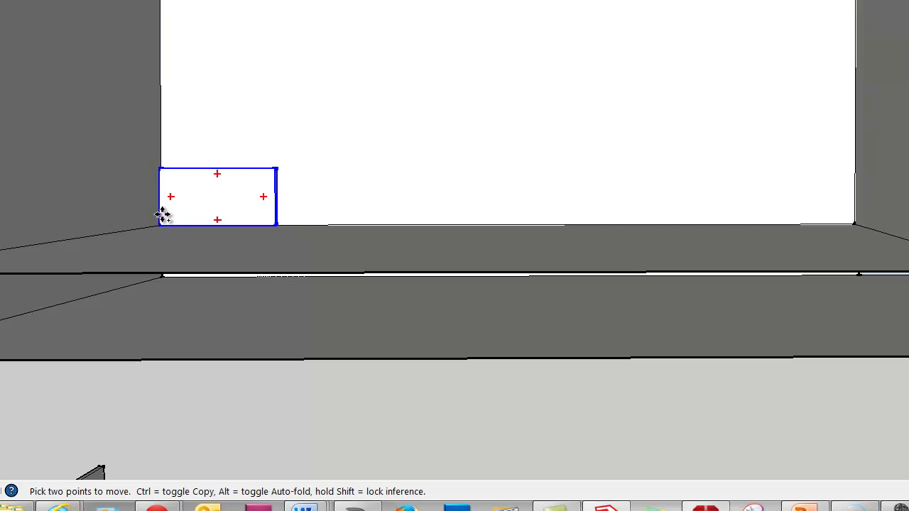
click(159, 224)
key(ctrl)
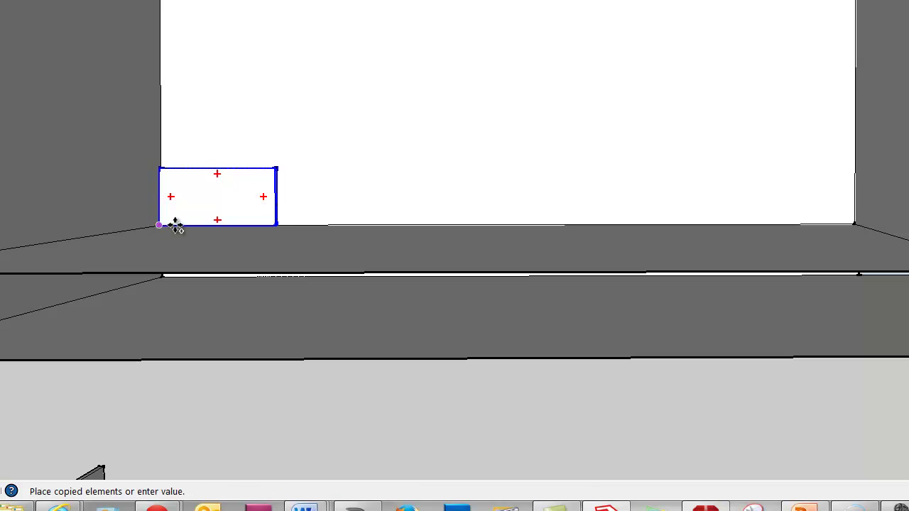
click(272, 225)
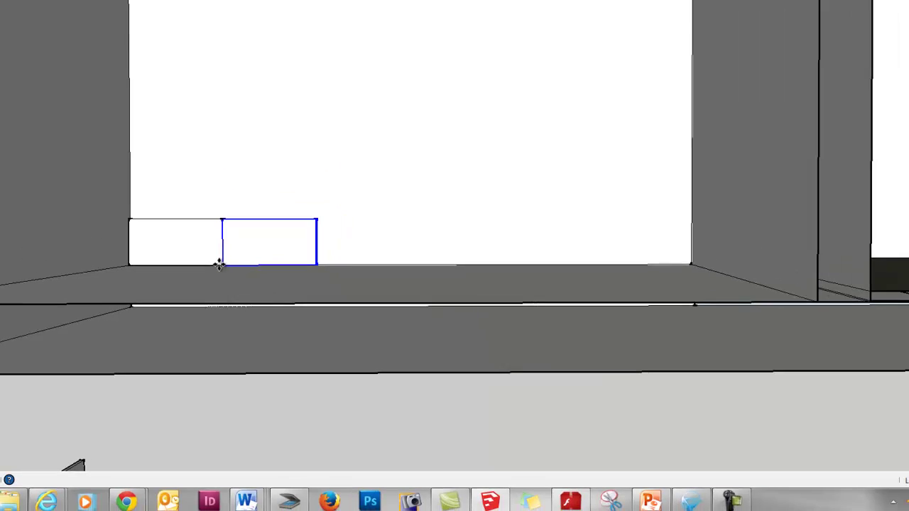
key(Return)
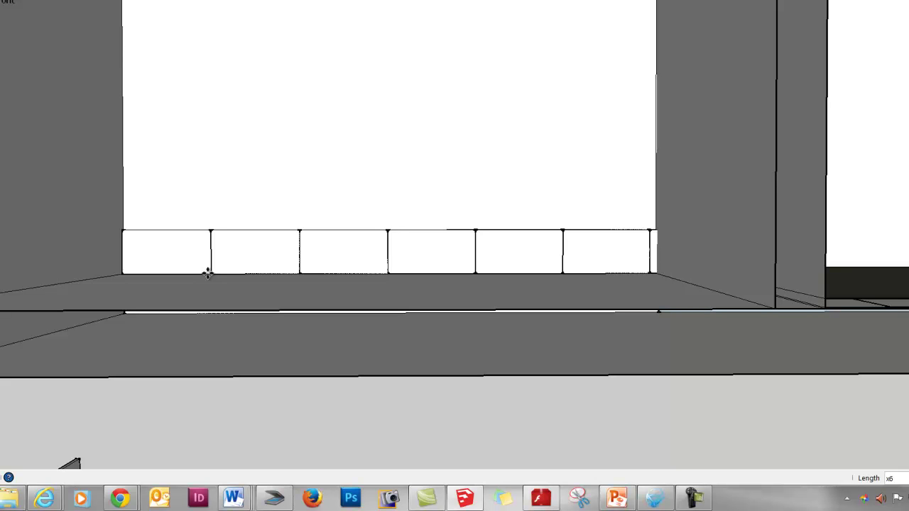
middle_drag(493, 135, 682, 209)
shift+middle_drag(428, 172, 497, 135)
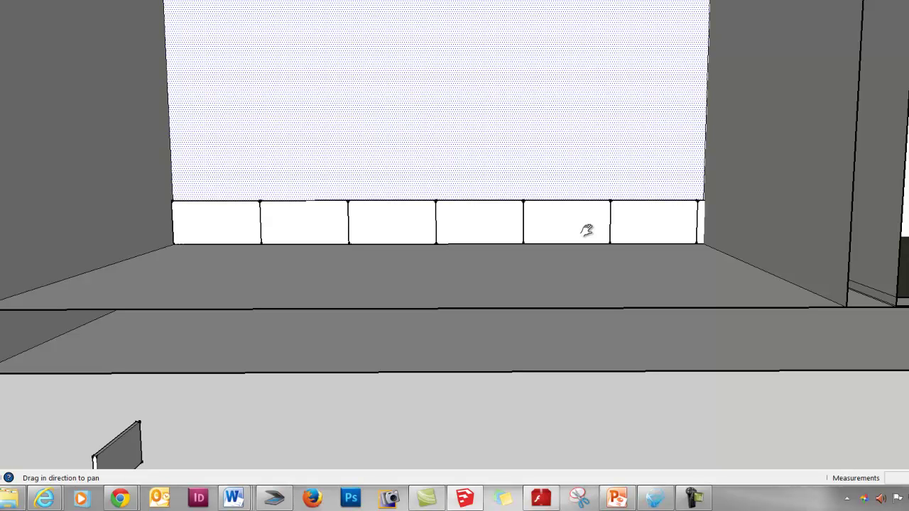
key(space)
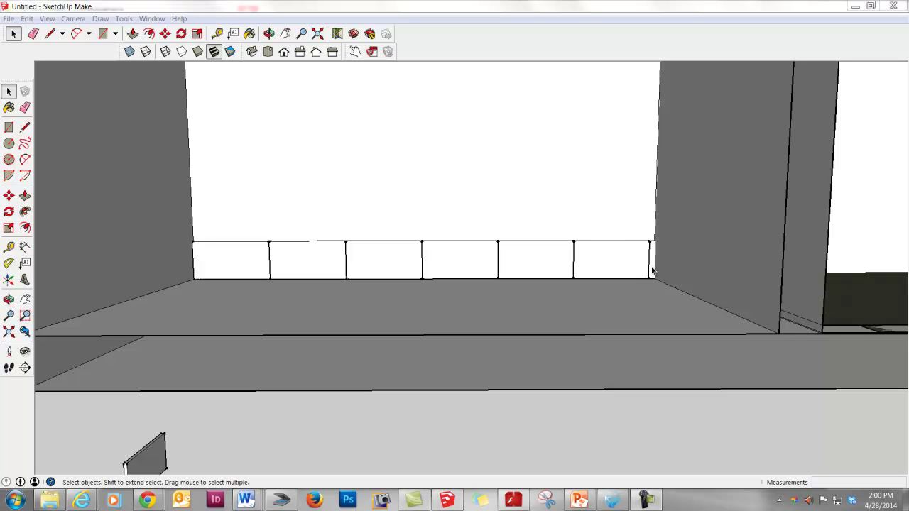
Step: Select the entire base row of tiles and orbit the view to see it
drag(652, 267, 230, 261)
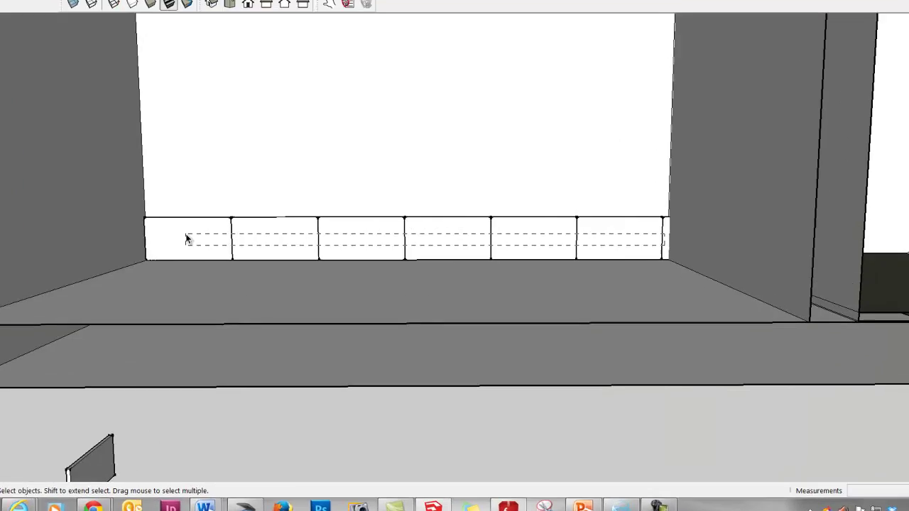
drag(187, 239, 187, 237)
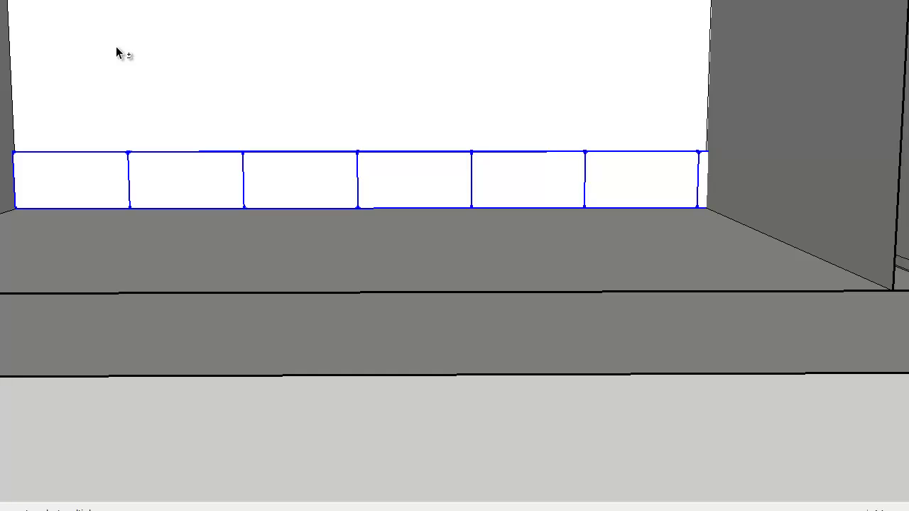
key(o)
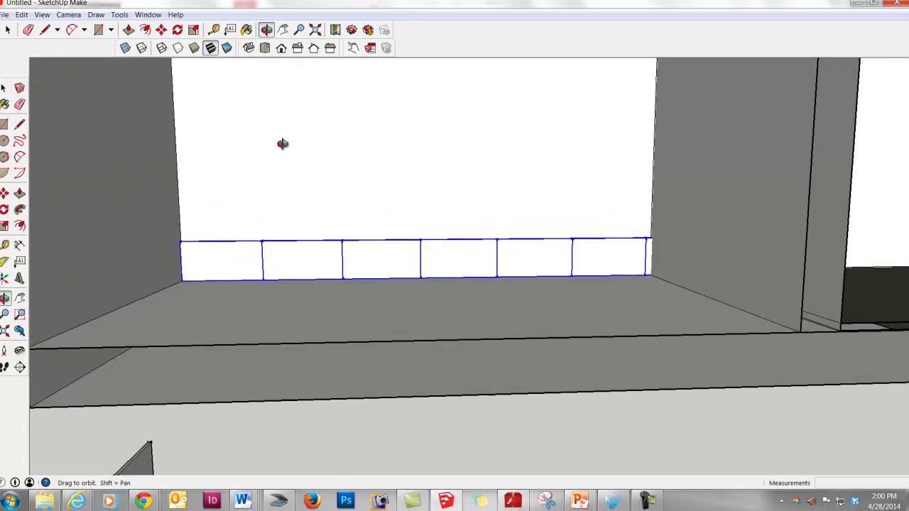
drag(283, 143, 727, 175)
key(space)
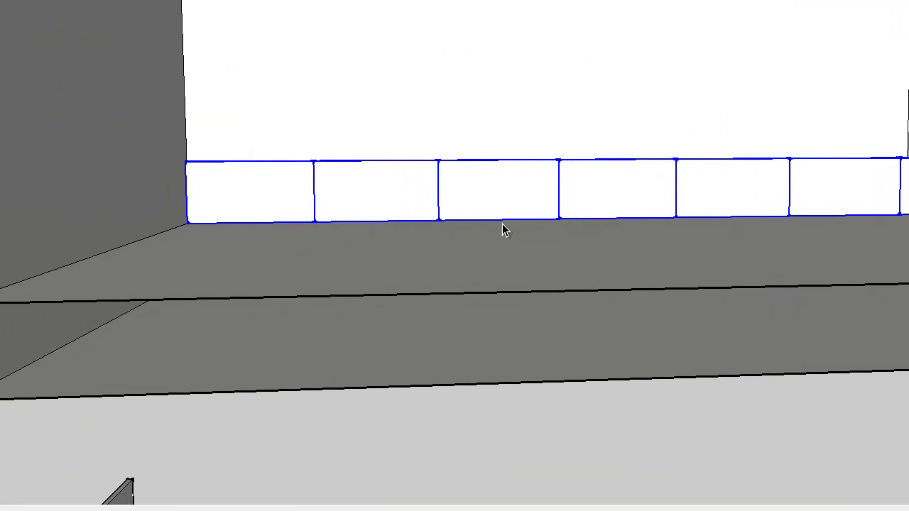
Step: Group the base tile row and copy it on top, offset half a tile for running bond
right_click(595, 195)
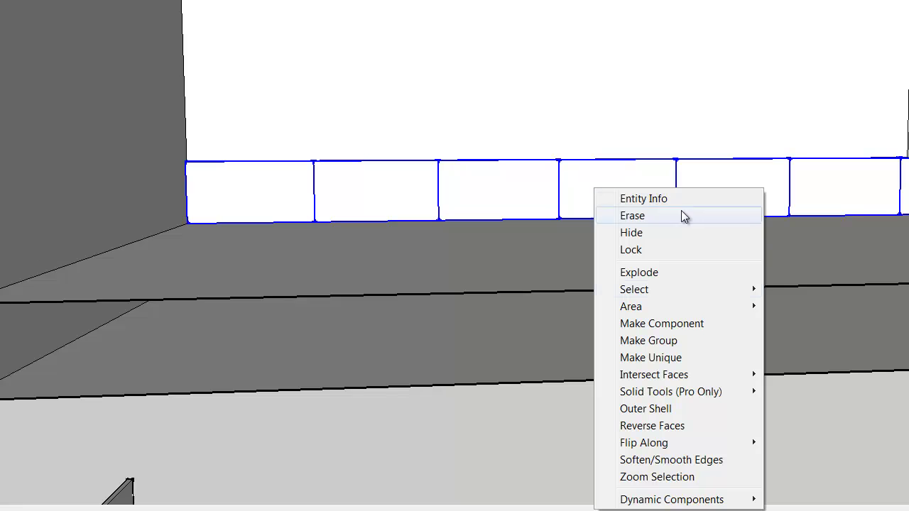
click(675, 343)
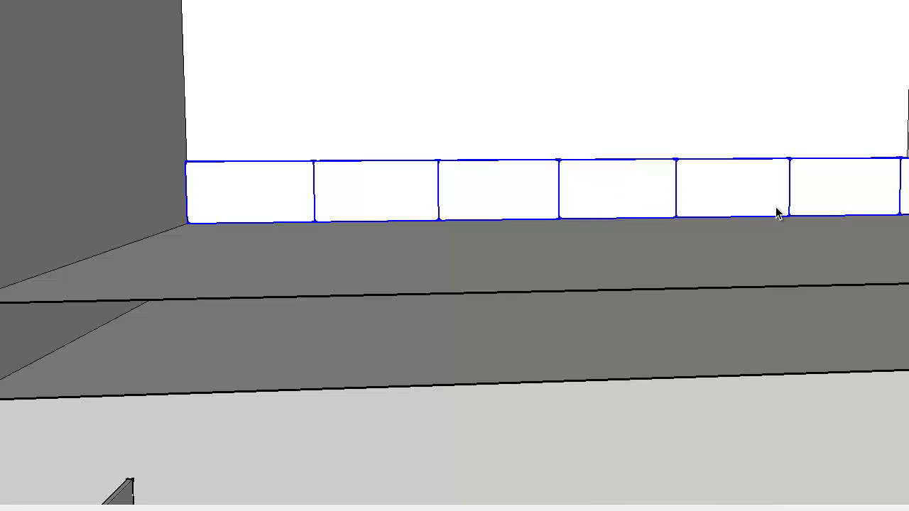
key(m)
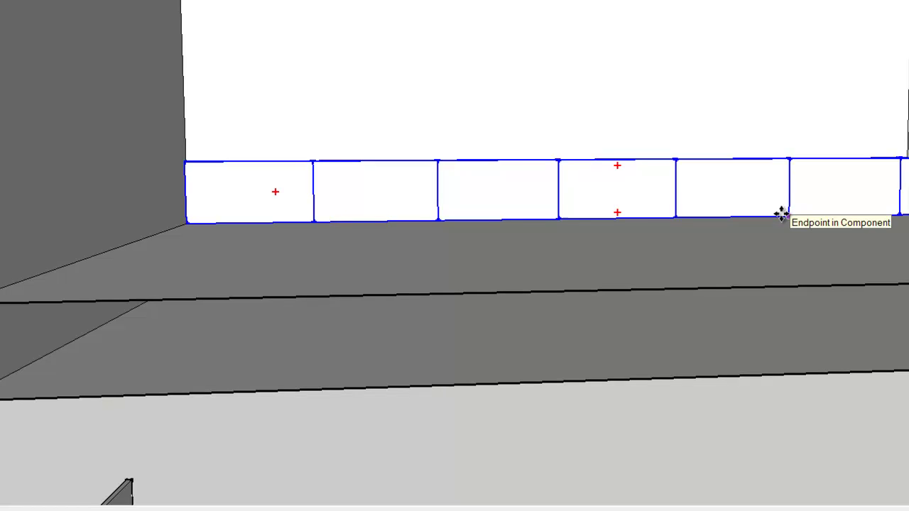
key(ctrl)
click(789, 216)
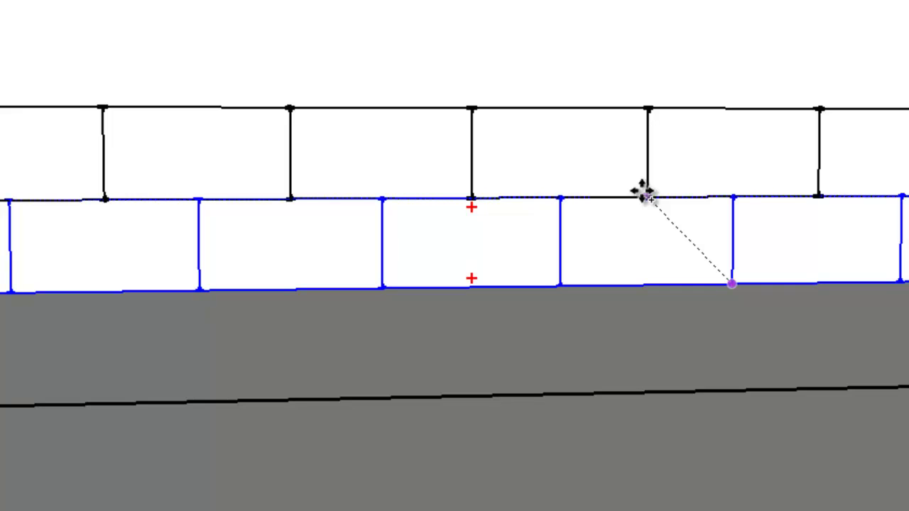
click(643, 191)
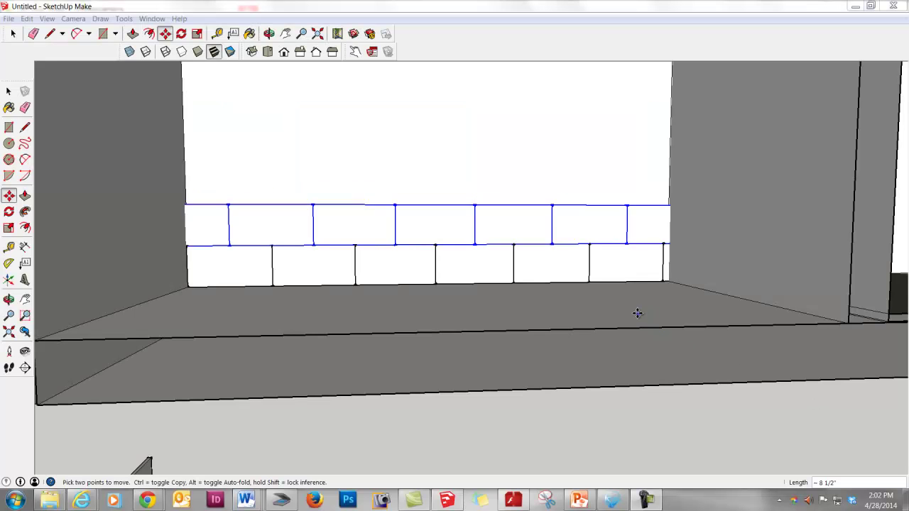
Step: Zoom out and pan until the whole shower and window are in view
click(25, 315)
scroll(281, 278, down, 2)
scroll(283, 278, down, 3)
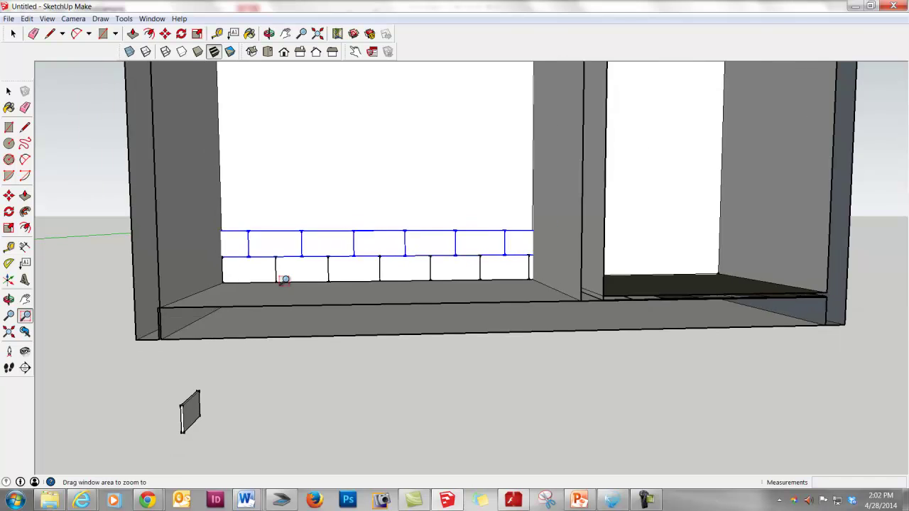
key(h)
drag(429, 207, 426, 238)
scroll(405, 245, down, 5)
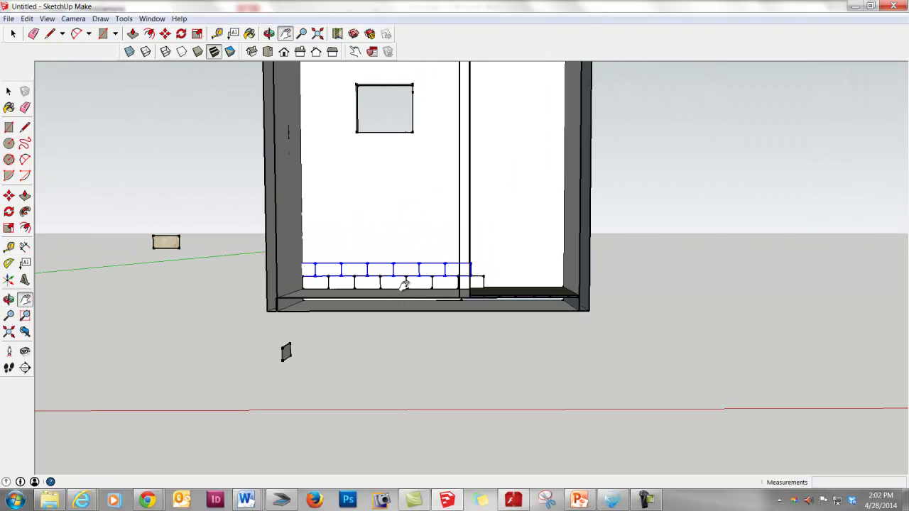
drag(401, 201, 398, 234)
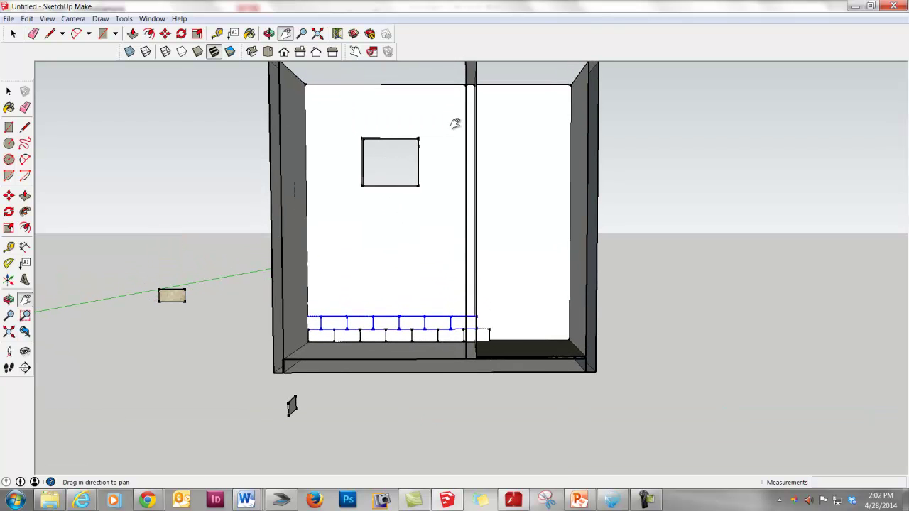
Step: Select both staggered tile rows and combine them into a single group
key(space)
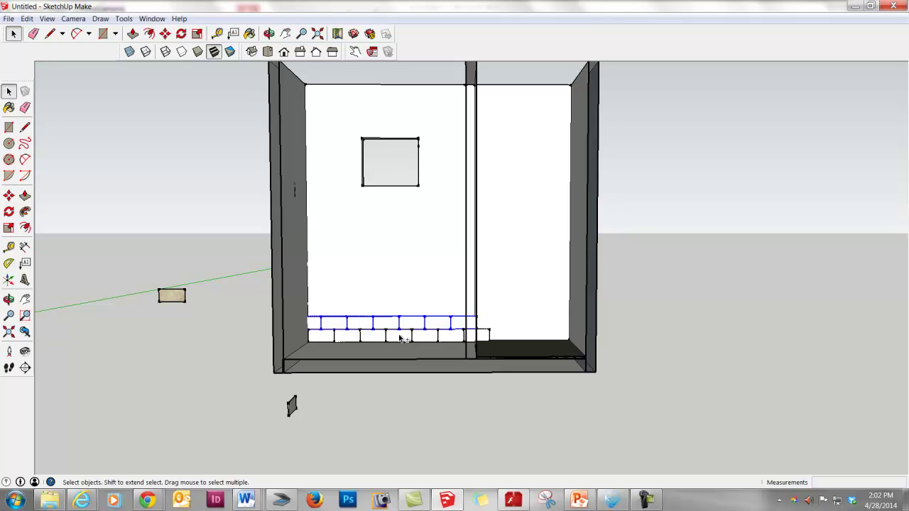
shift+click(400, 340)
right_click(400, 341)
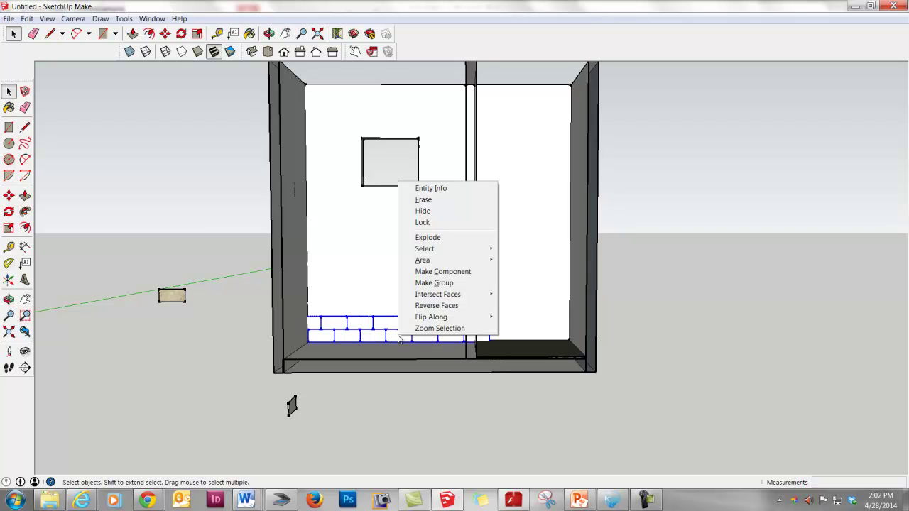
click(433, 283)
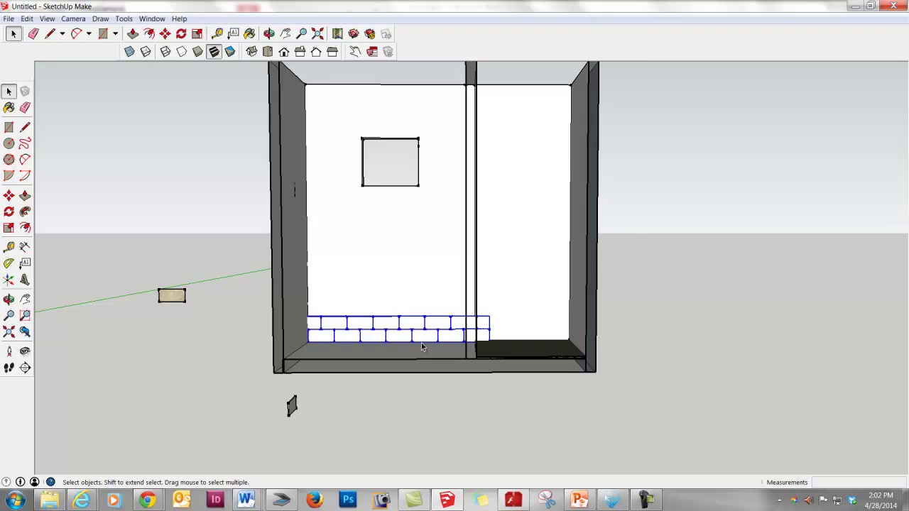
Step: Copy the two-row tile group directly on top of itself
scroll(422, 347, up, 2)
key(m)
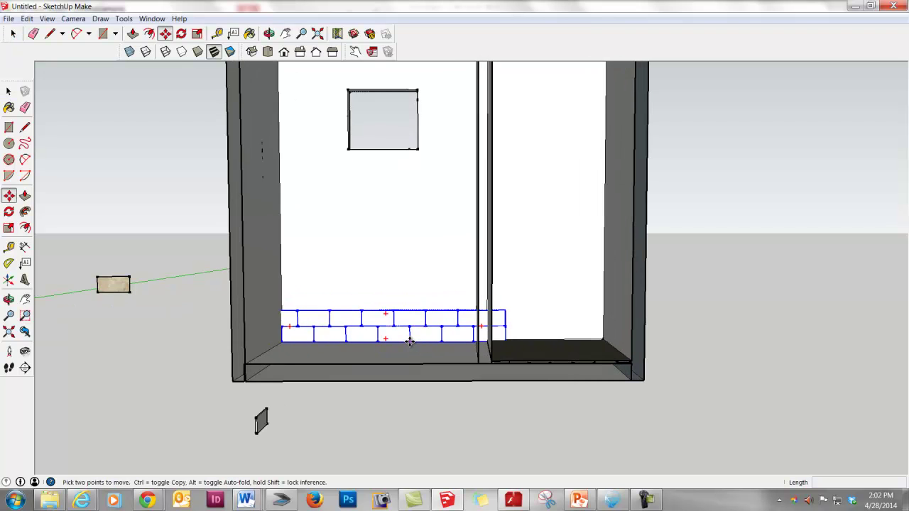
click(409, 342)
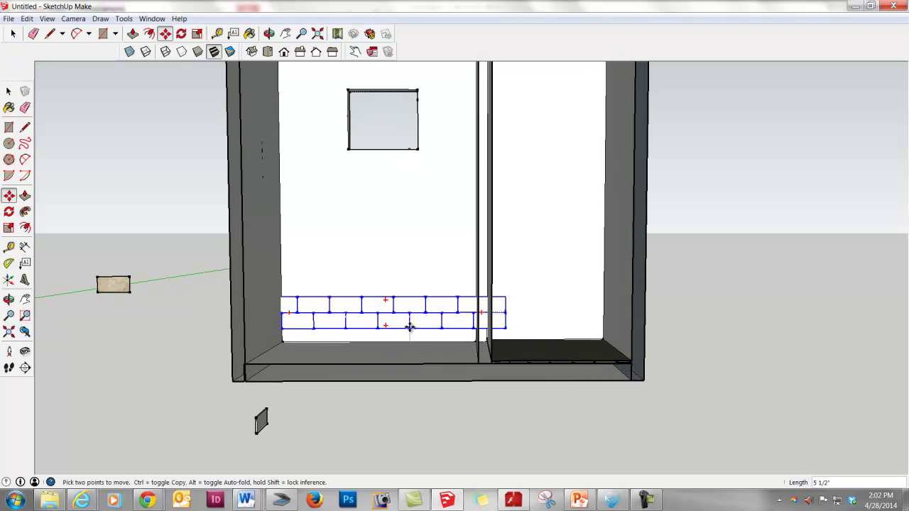
key(Escape)
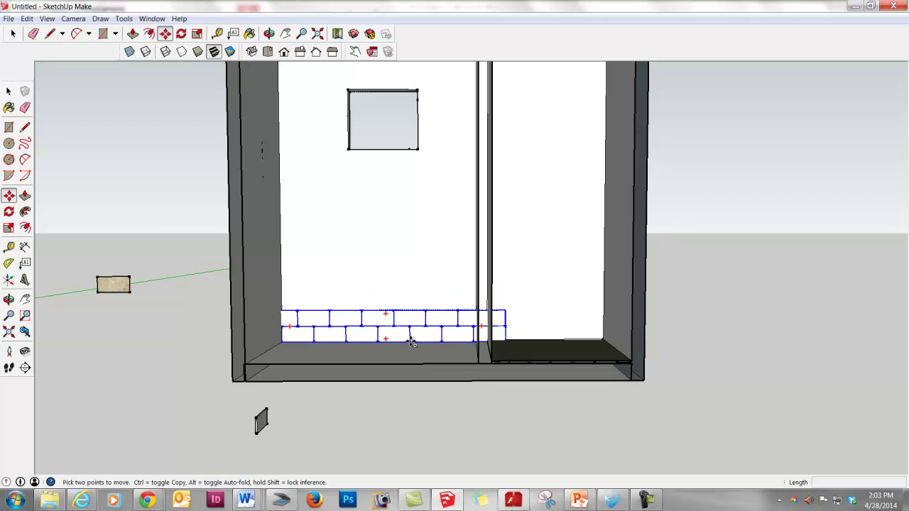
key(ctrl)
click(410, 342)
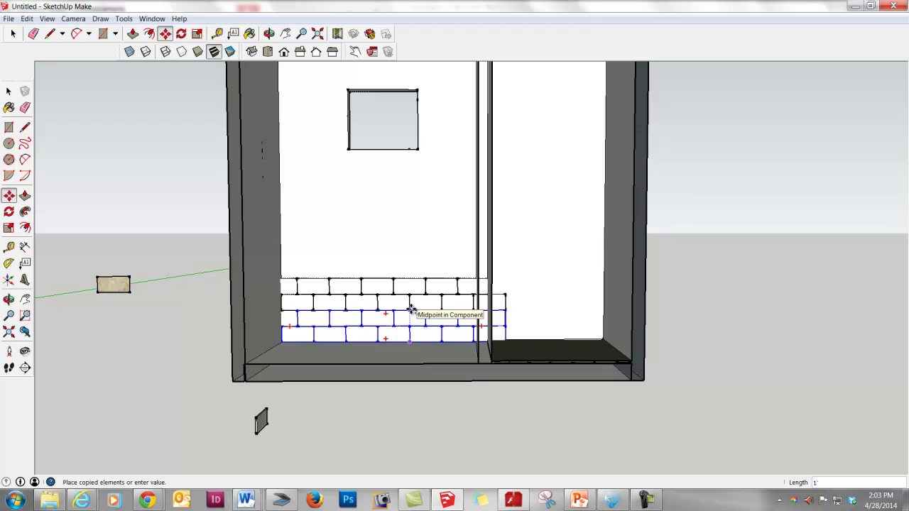
click(412, 310)
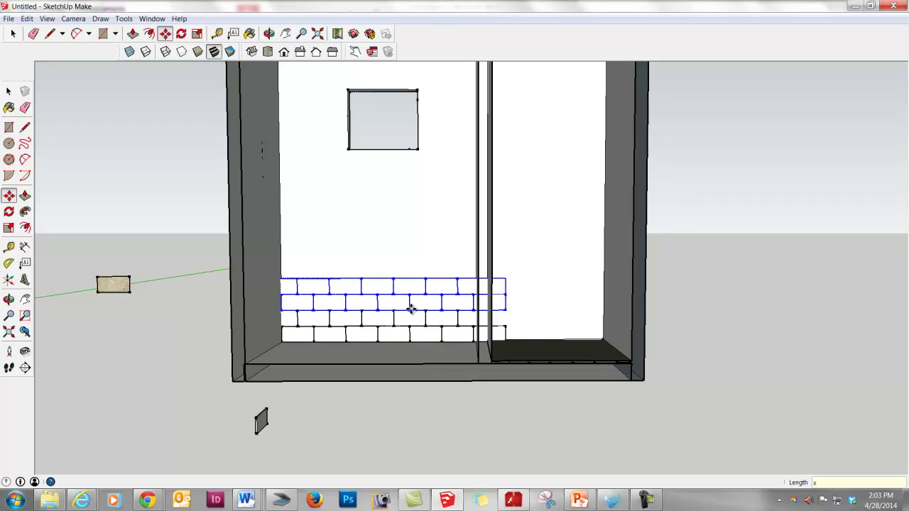
Step: Array the copy x5, then extend it to x7 to reach past the window
text(x5)
key(Return)
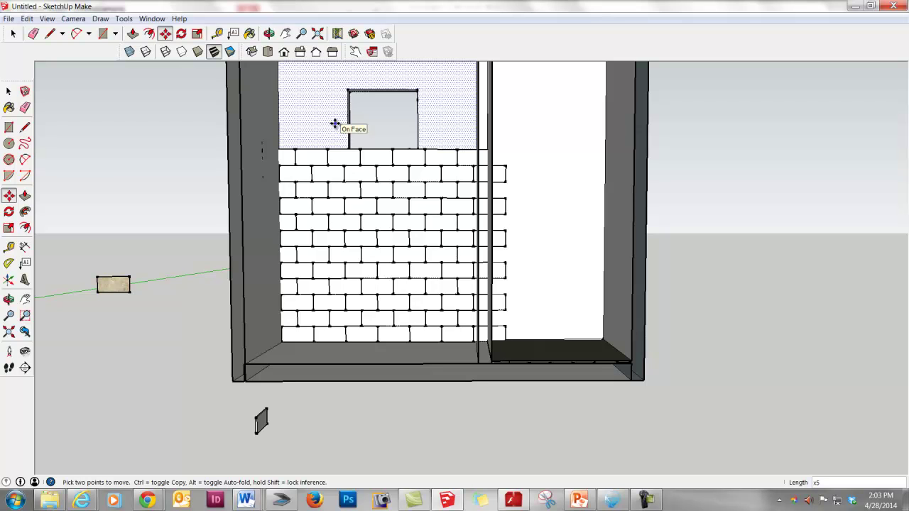
text(x7)
key(Return)
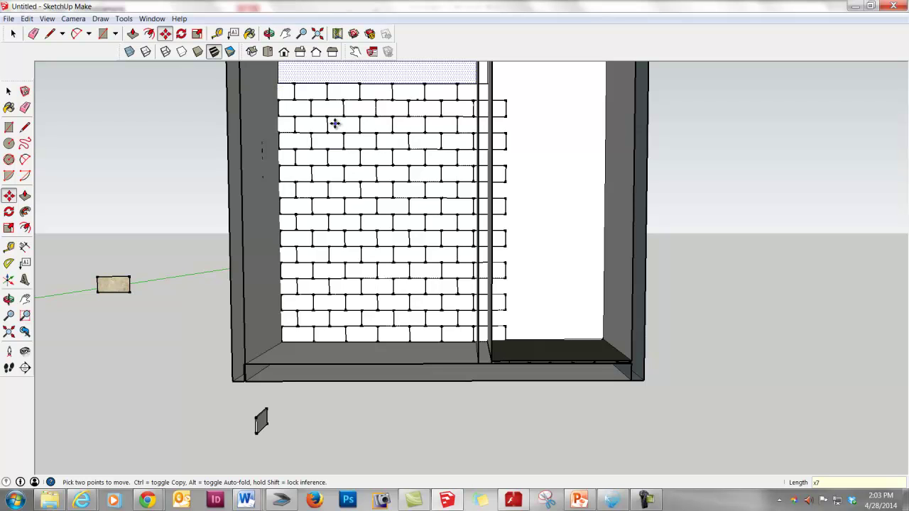
key(ctrl+t)
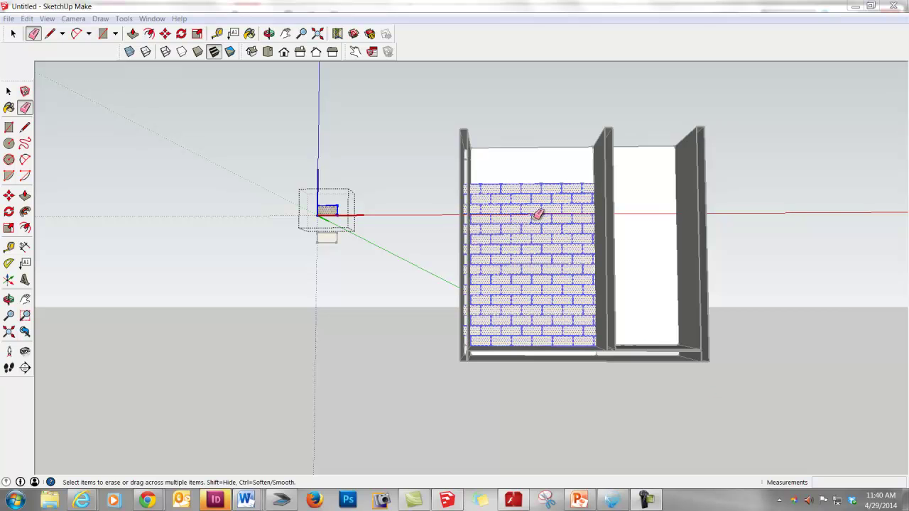
middle_drag(540, 213, 717, 275)
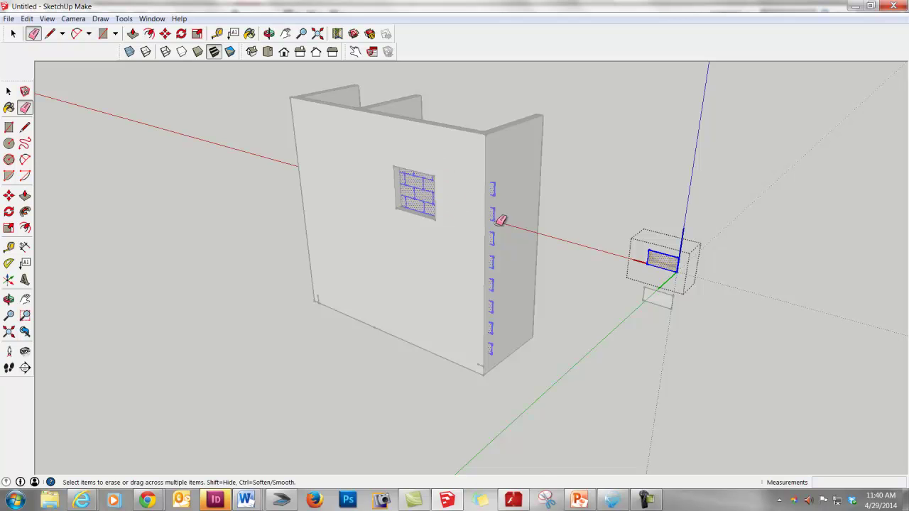
mouse_move(538, 227)
middle_down()
mouse_move(278, 243)
mouse_move(319, 187)
mouse_move(431, 134)
middle_up()
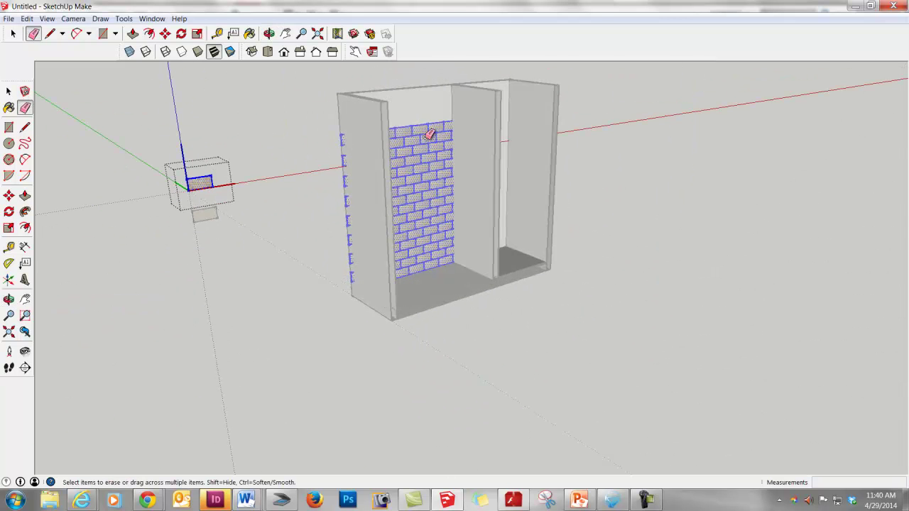
mouse_move(441, 175)
middle_down()
mouse_move(320, 166)
mouse_move(412, 150)
mouse_move(632, 187)
mouse_move(573, 187)
mouse_move(704, 187)
middle_up()
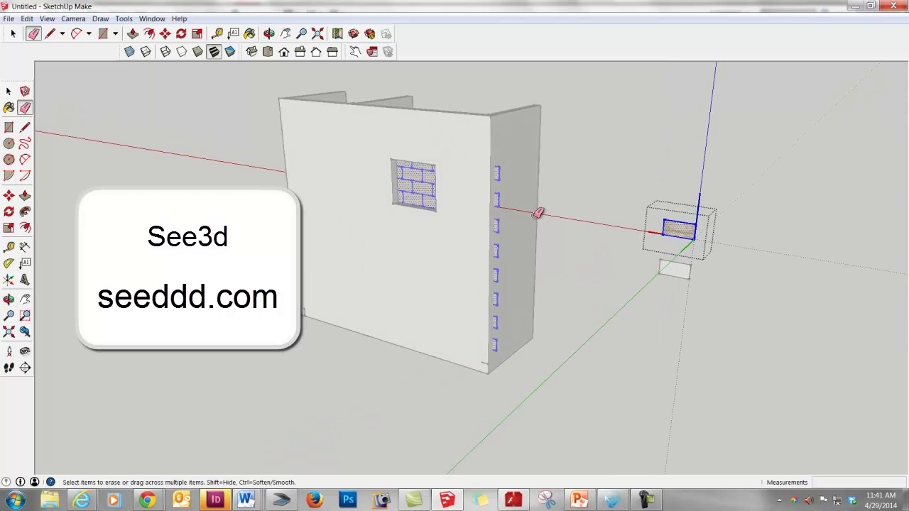
mouse_move(540, 211)
middle_down()
mouse_move(510, 237)
mouse_move(386, 187)
mouse_move(237, 172)
mouse_move(243, 159)
middle_up()
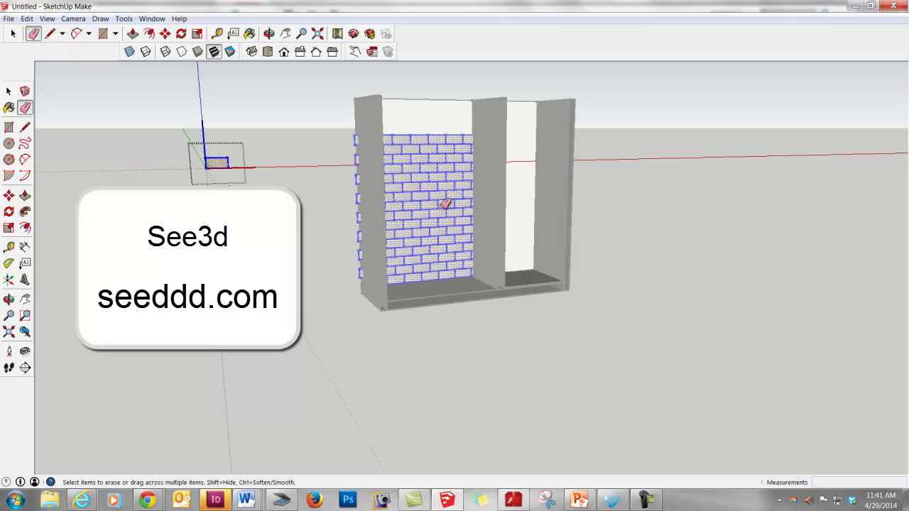